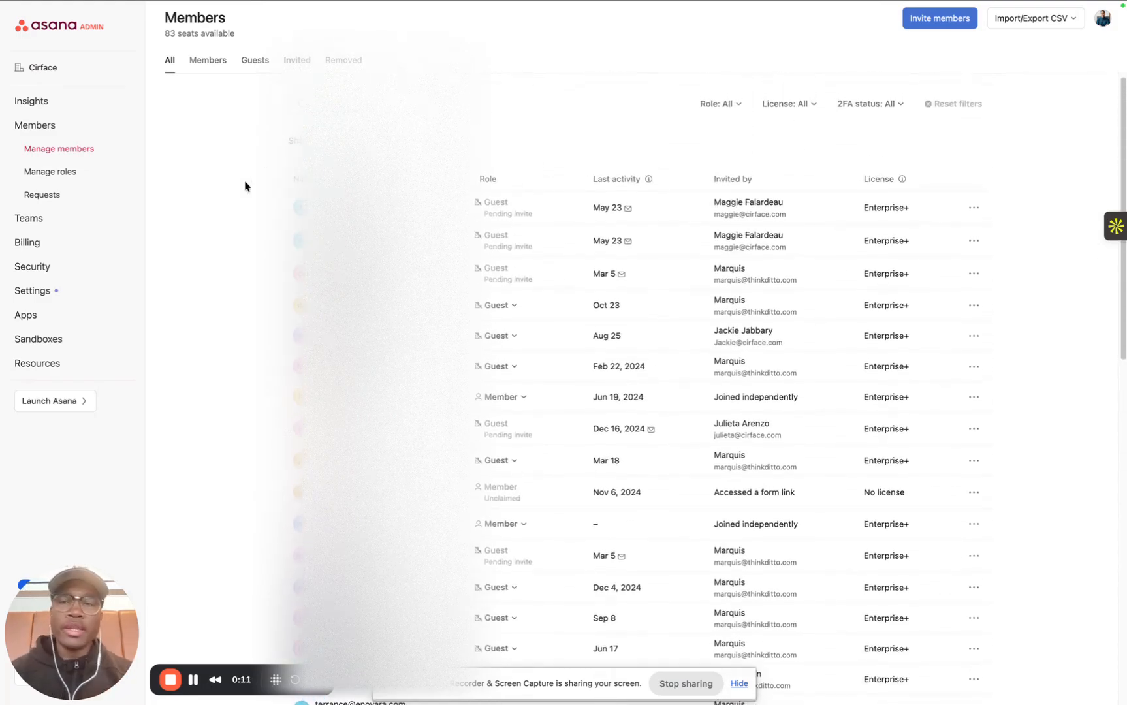
- Look through the organization's member list and open the roles management page
{"action": "scroll", "coordinate": [246, 273], "scroll_direction": "down", "scroll_amount": 6}
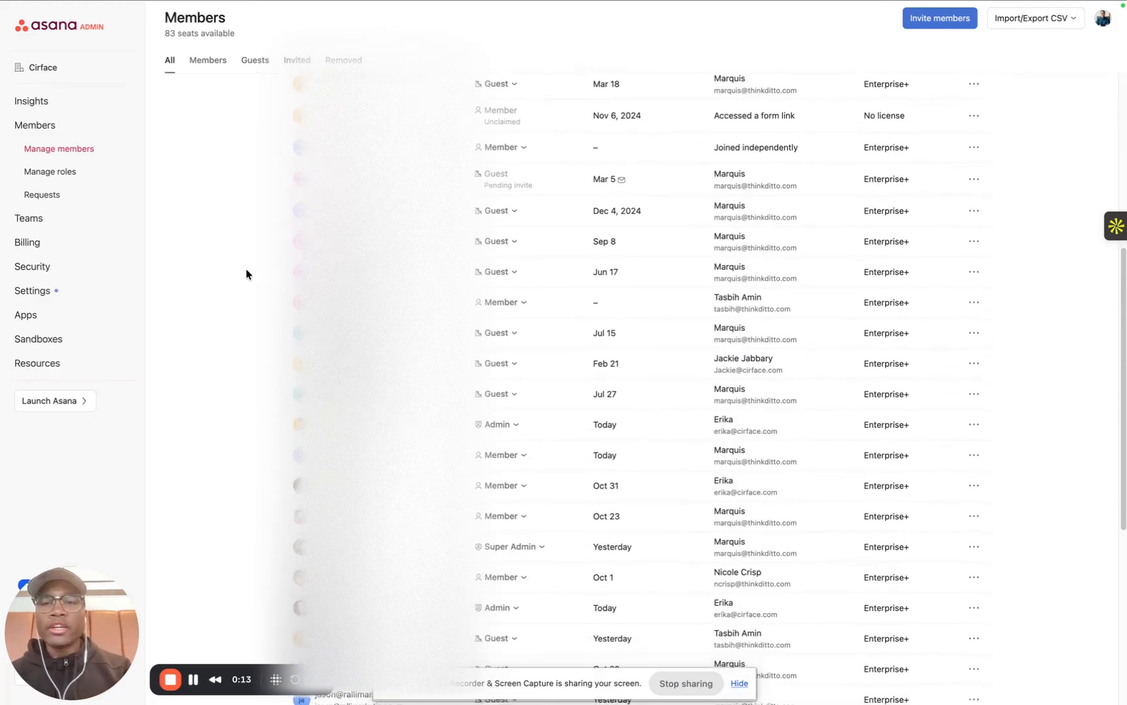
{"action": "scroll", "coordinate": [241, 260], "scroll_direction": "up", "scroll_amount": 6}
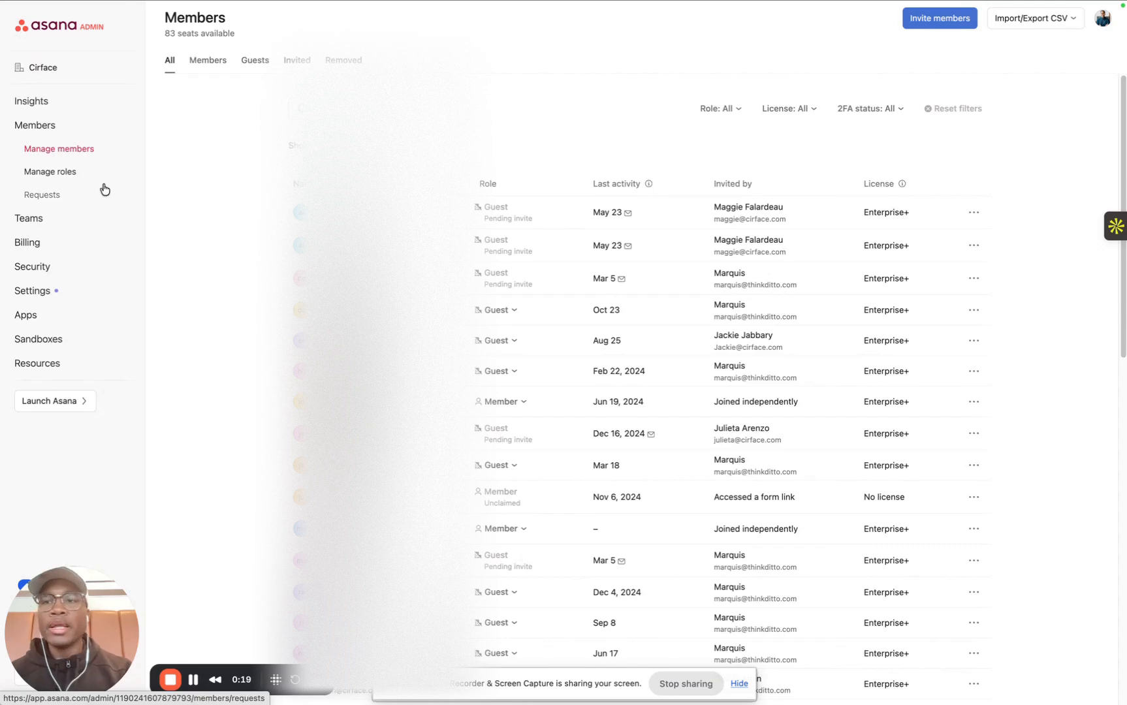
{"action": "left_click", "coordinate": [46, 180]}
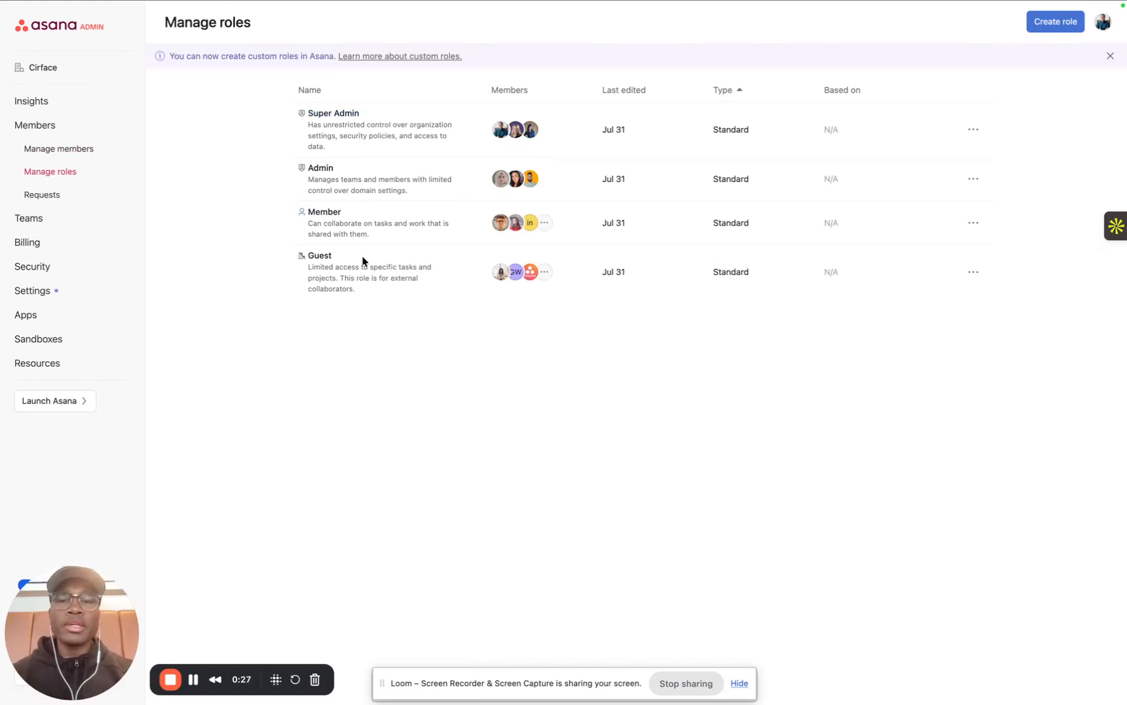
- Open the standard Member role for editing, examine its invite and user permissions, and return to the roles list
{"action": "left_click", "coordinate": [973, 224]}
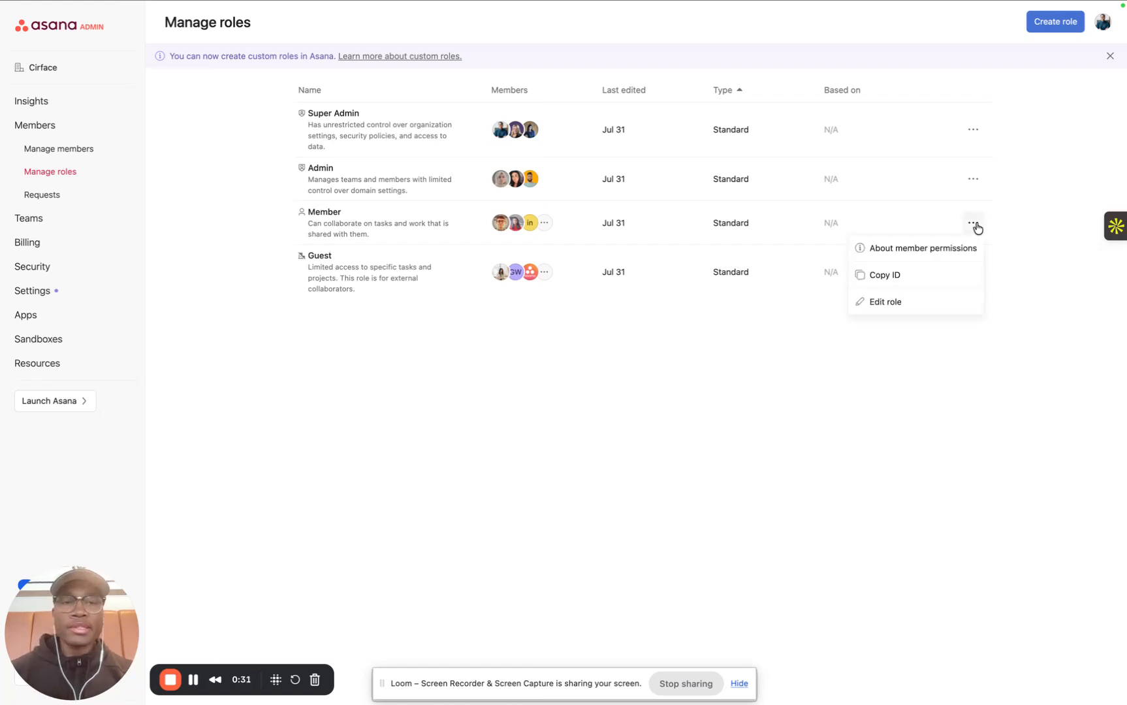
{"action": "left_click", "coordinate": [880, 306]}
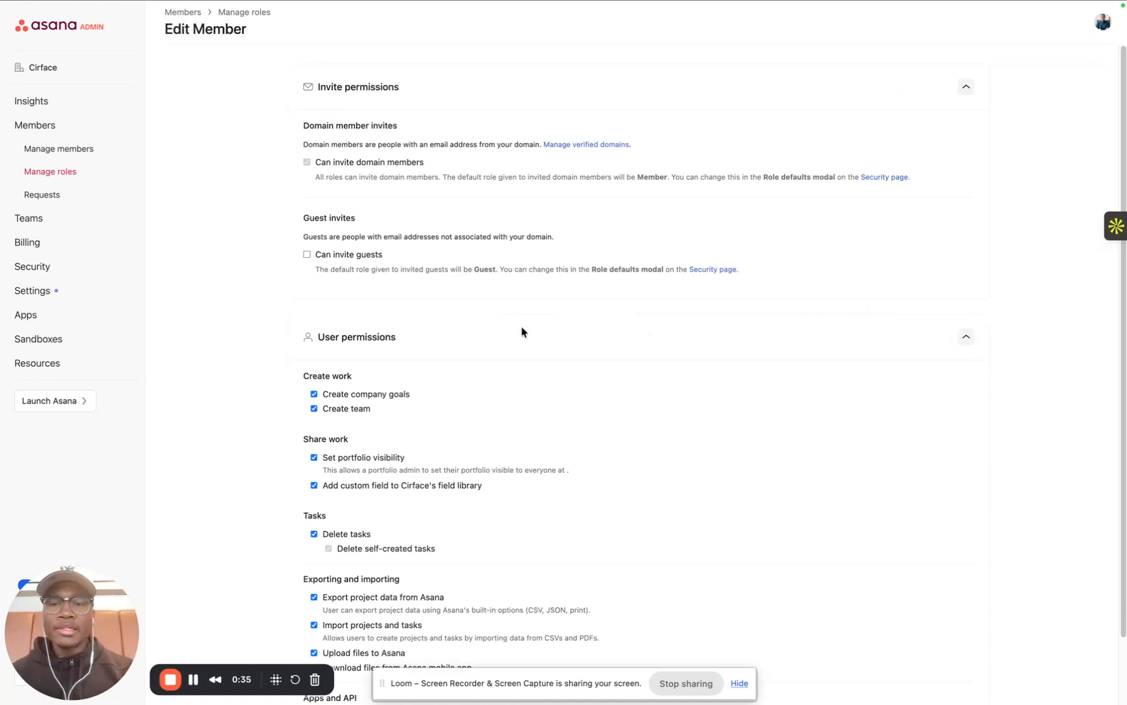
{"action": "scroll", "coordinate": [523, 330], "scroll_direction": "down", "scroll_amount": 2}
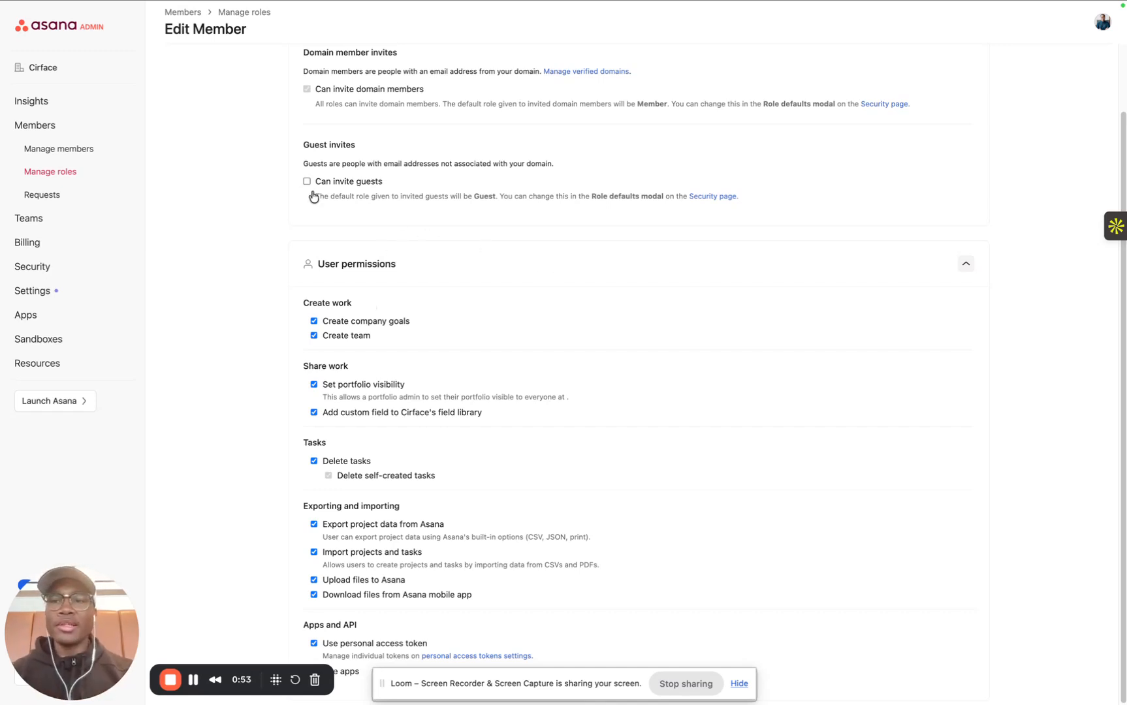
{"action": "left_click", "coordinate": [244, 12]}
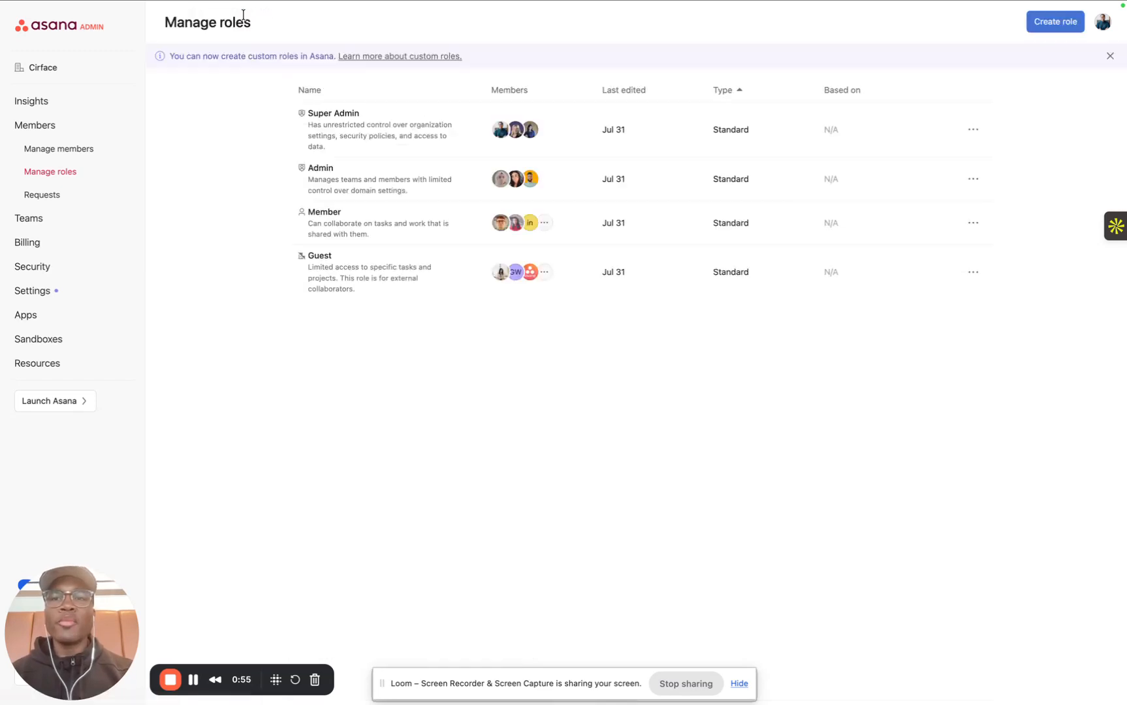
- Start a new custom role named "Contractor" with the description "Ad Hoc or project-based freelancer"
{"action": "left_click", "coordinate": [1049, 26]}
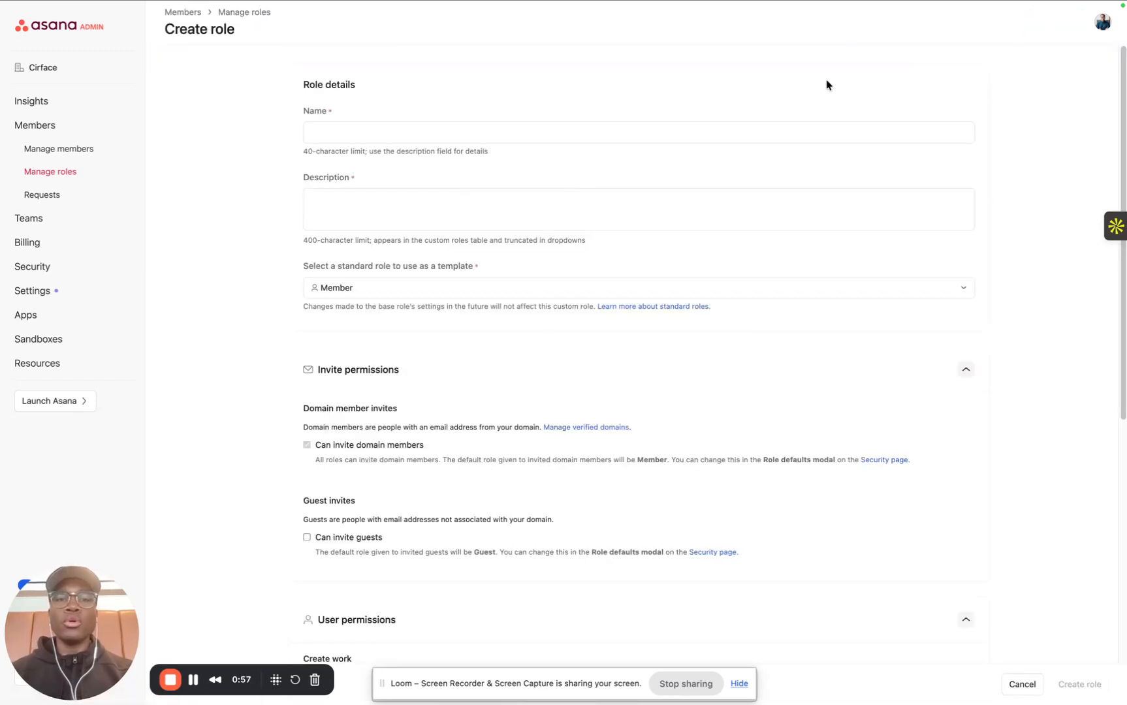
{"action": "left_click", "coordinate": [636, 130]}
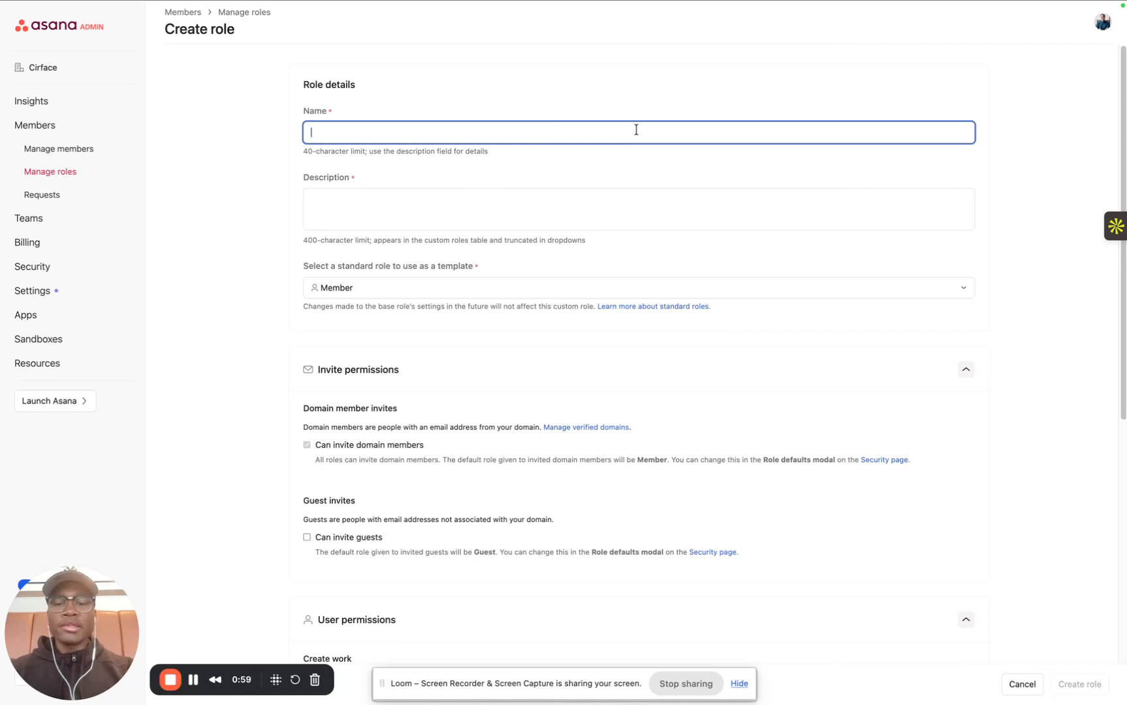
{"action": "type", "text": "Contractor"}
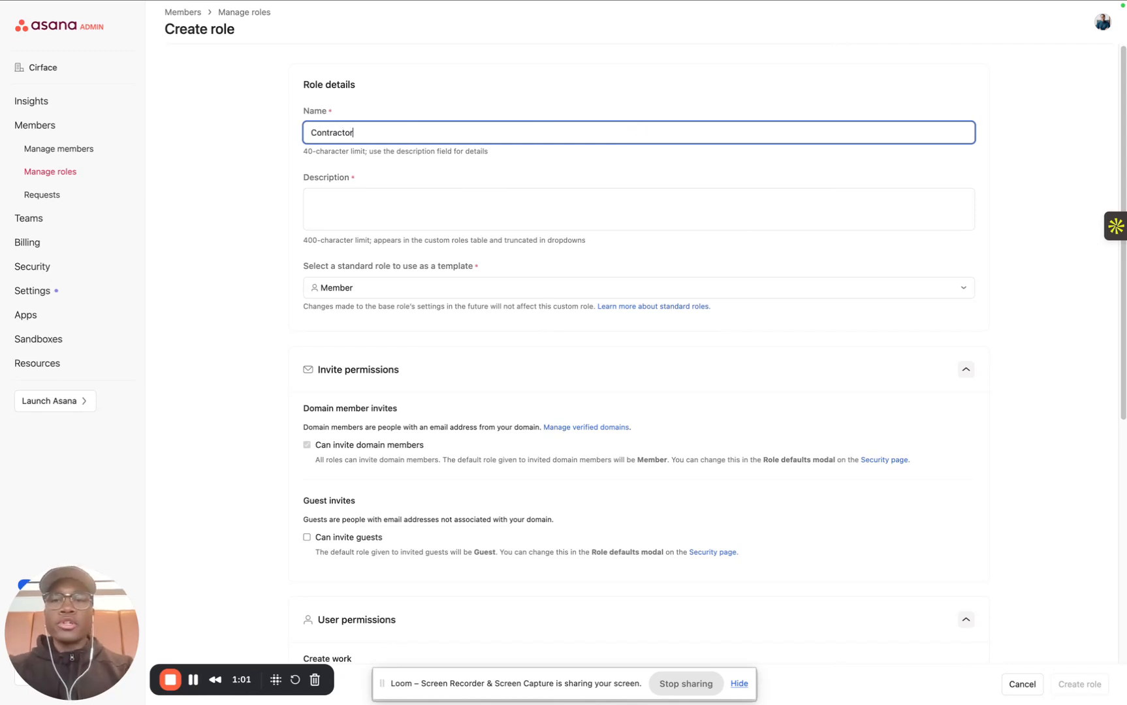
{"action": "left_click", "coordinate": [597, 188]}
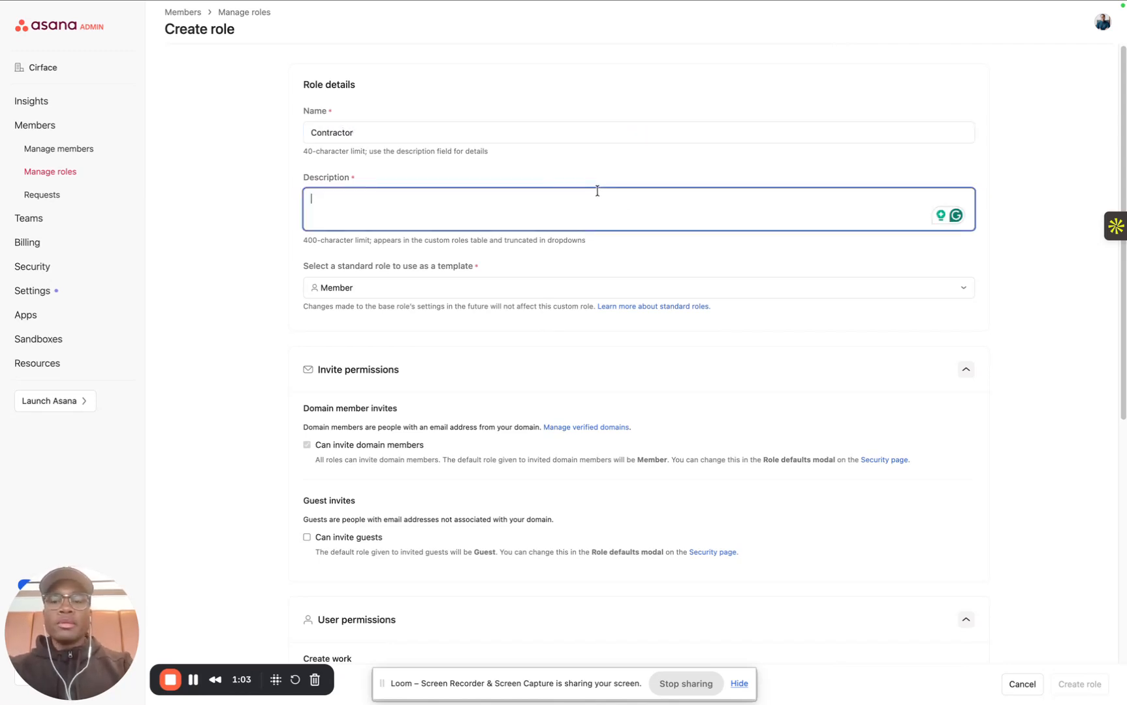
{"action": "type", "text": "Ad Hoc O"}
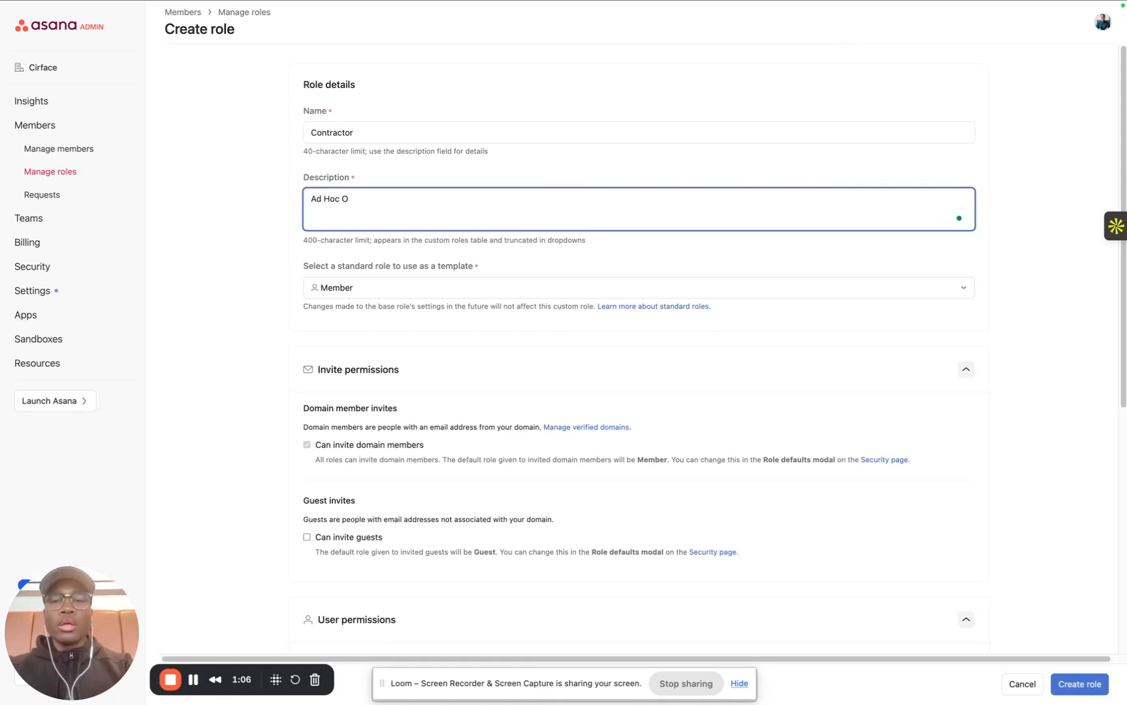
{"action": "key", "text": "BackSpace"}
{"action": "type", "text": "or project-ba"}
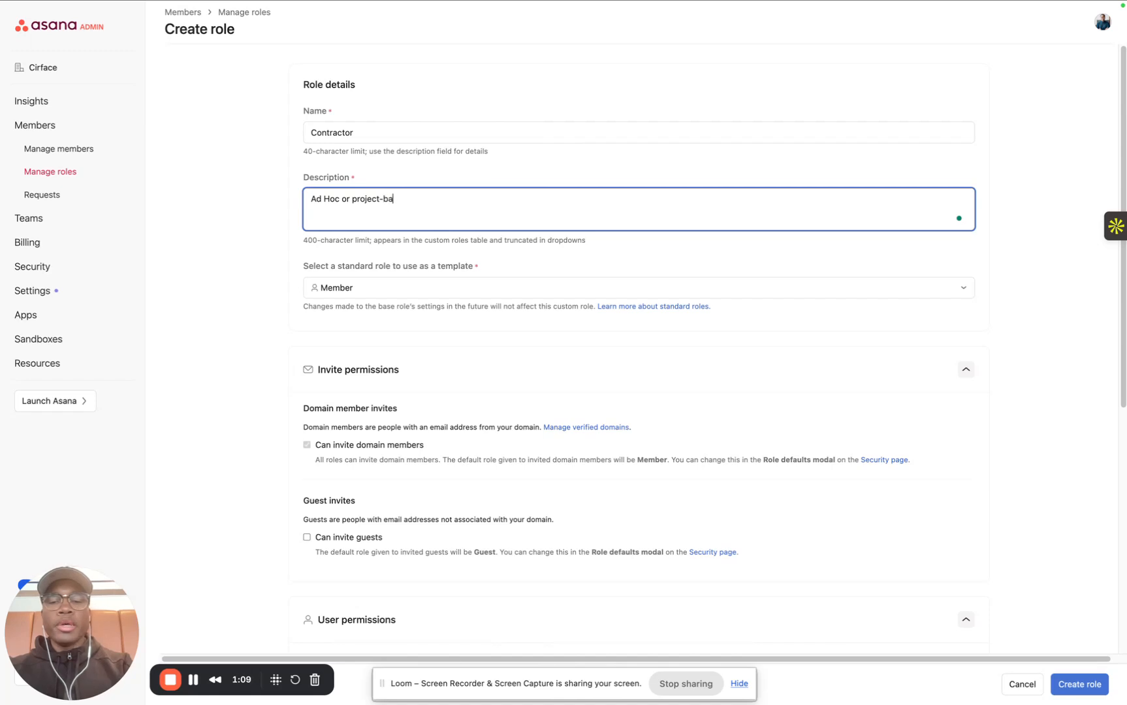
{"action": "type", "text": "sed freelancer"}
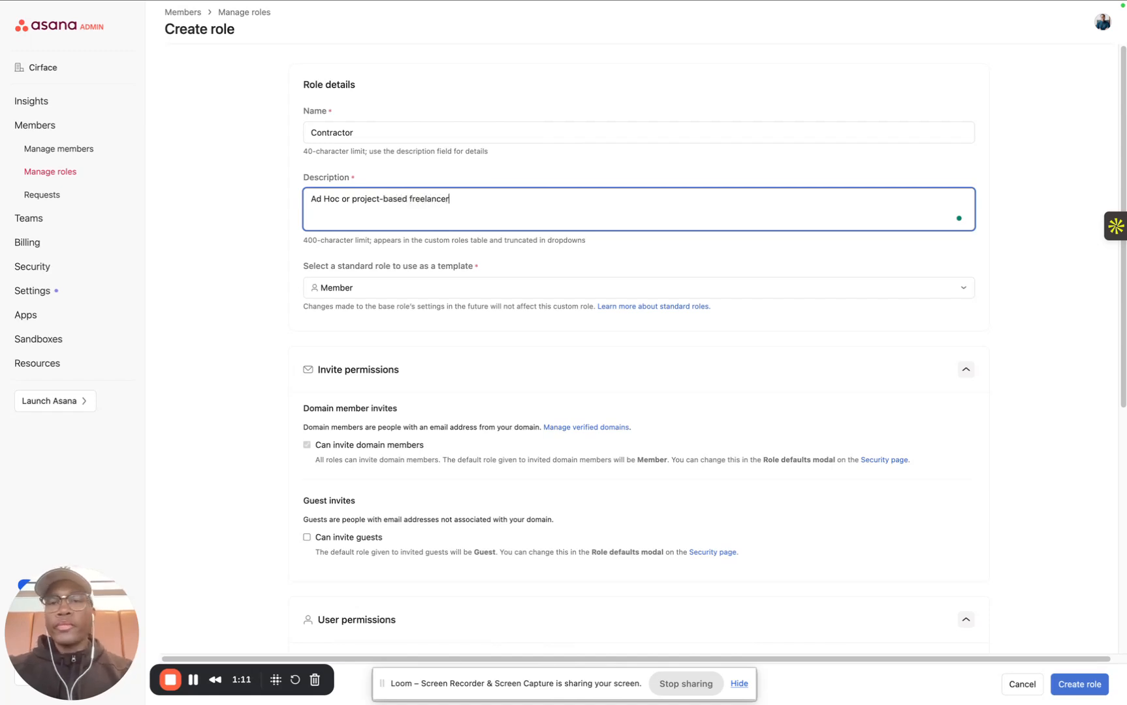
- Examine the standard roles offered as a template and the invite and user permissions, keeping Member as the template
{"action": "left_click", "coordinate": [403, 296]}
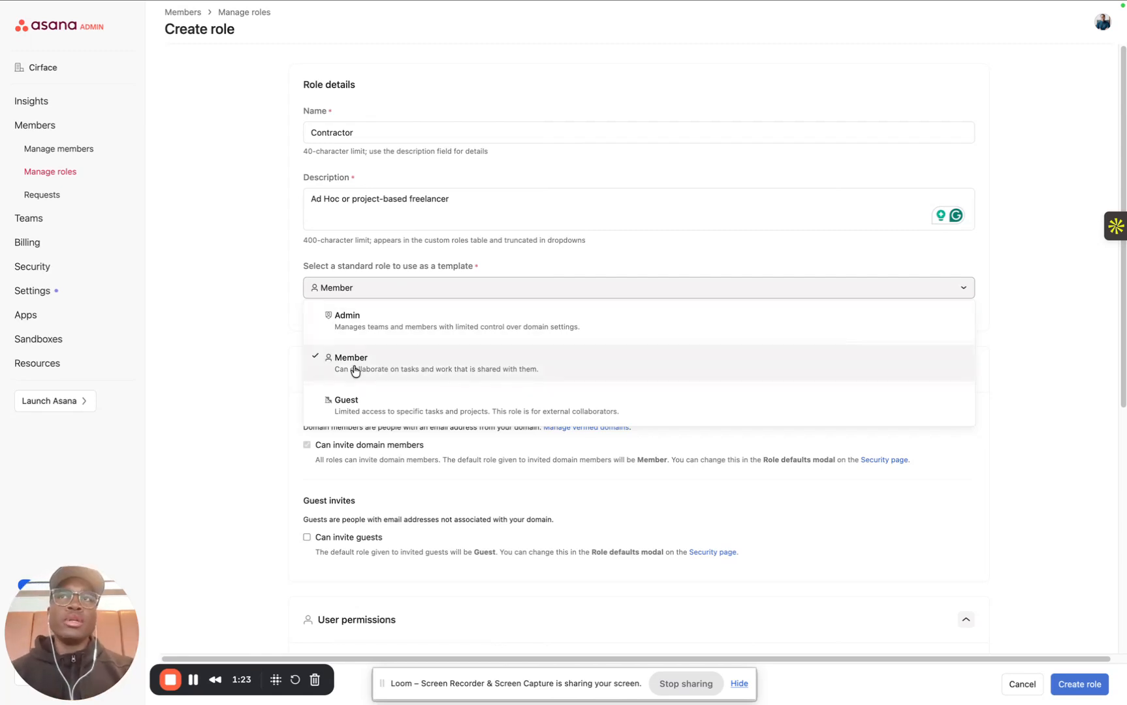
{"action": "left_click", "coordinate": [239, 330]}
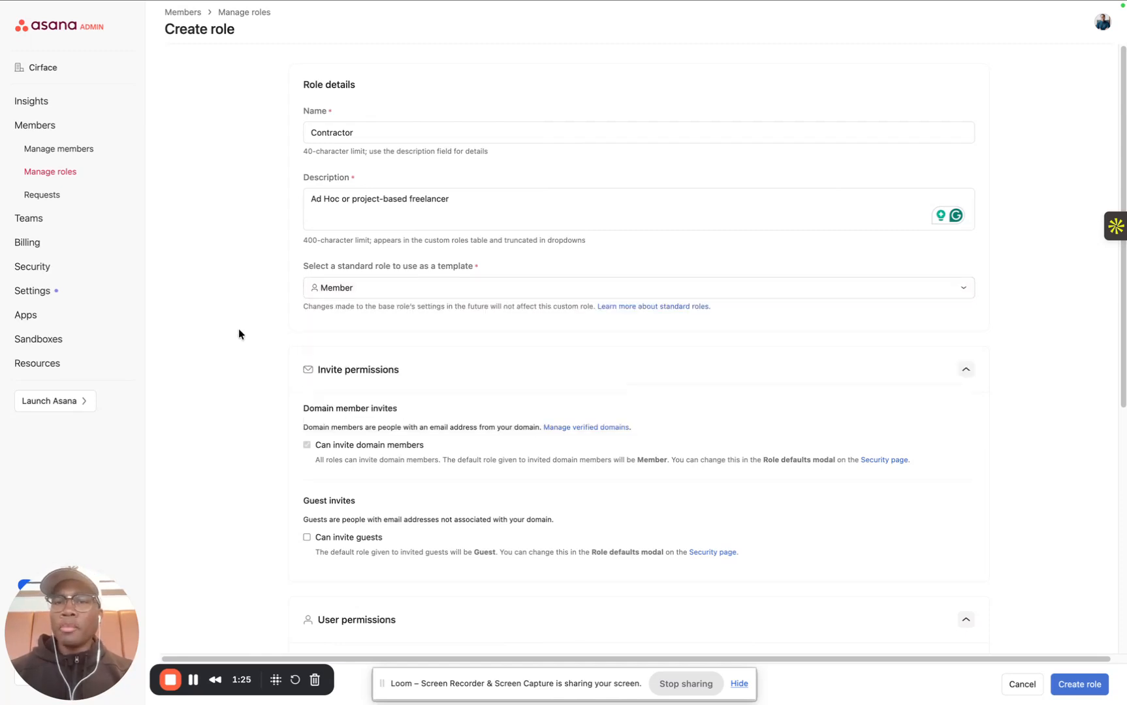
{"action": "scroll", "coordinate": [390, 206], "scroll_direction": "down", "scroll_amount": 3}
{"action": "scroll", "coordinate": [390, 206], "scroll_direction": "down", "scroll_amount": 5}
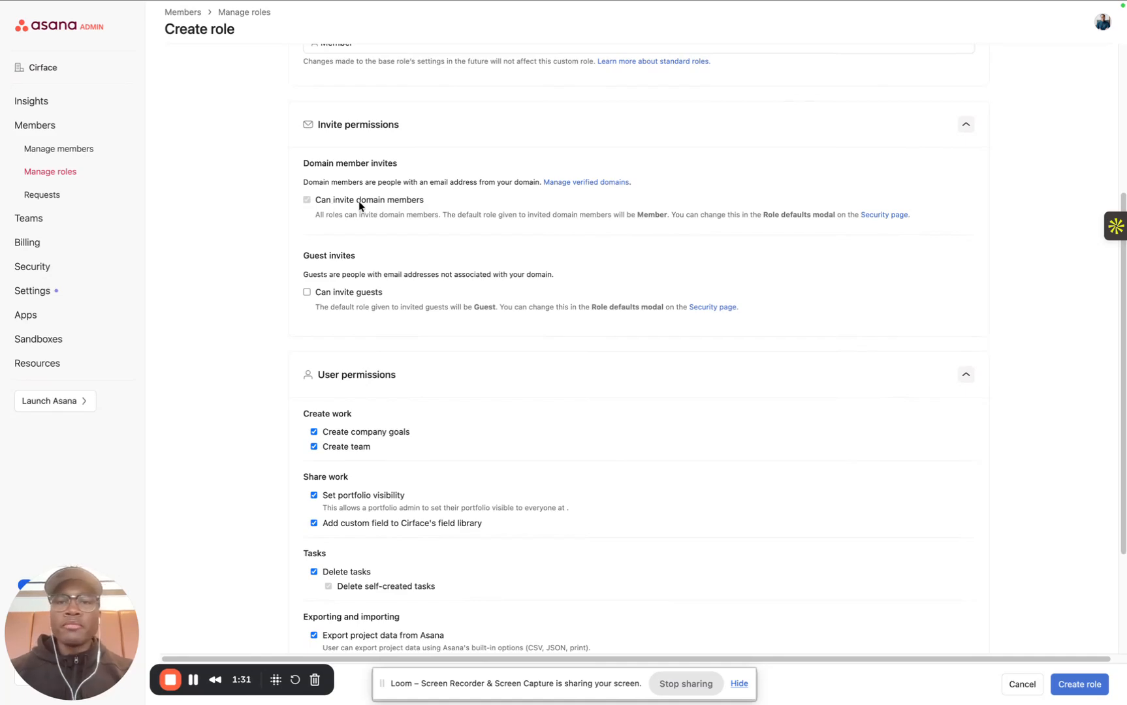
{"action": "scroll", "coordinate": [359, 201], "scroll_direction": "up", "scroll_amount": 8}
{"action": "scroll", "coordinate": [369, 189], "scroll_direction": "down", "scroll_amount": 6}
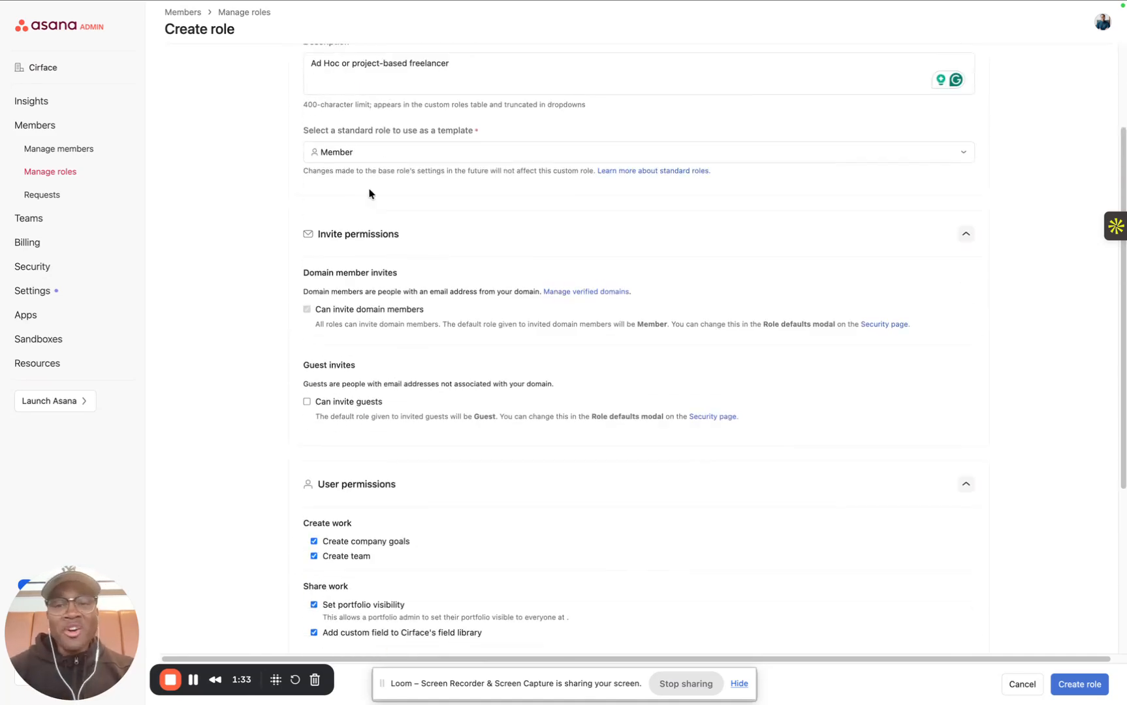
{"action": "scroll", "coordinate": [369, 189], "scroll_direction": "down", "scroll_amount": 3}
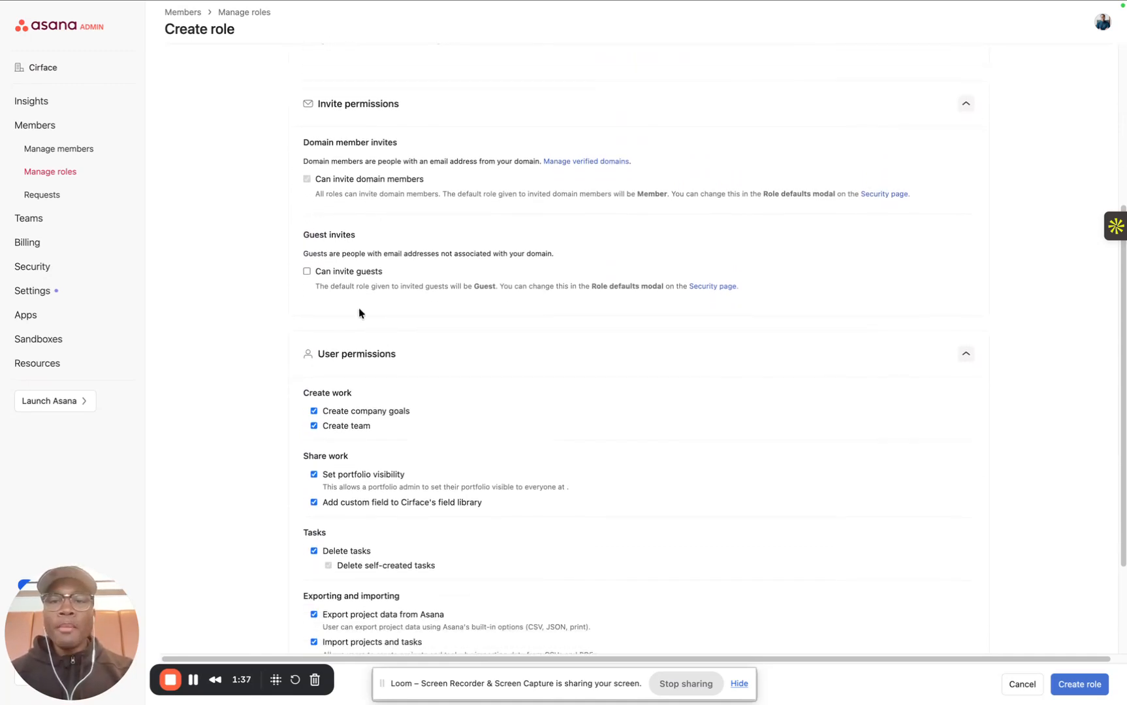
- Allow guest invites to preview the domain restriction options, and disallow them again
{"action": "left_click", "coordinate": [330, 278]}
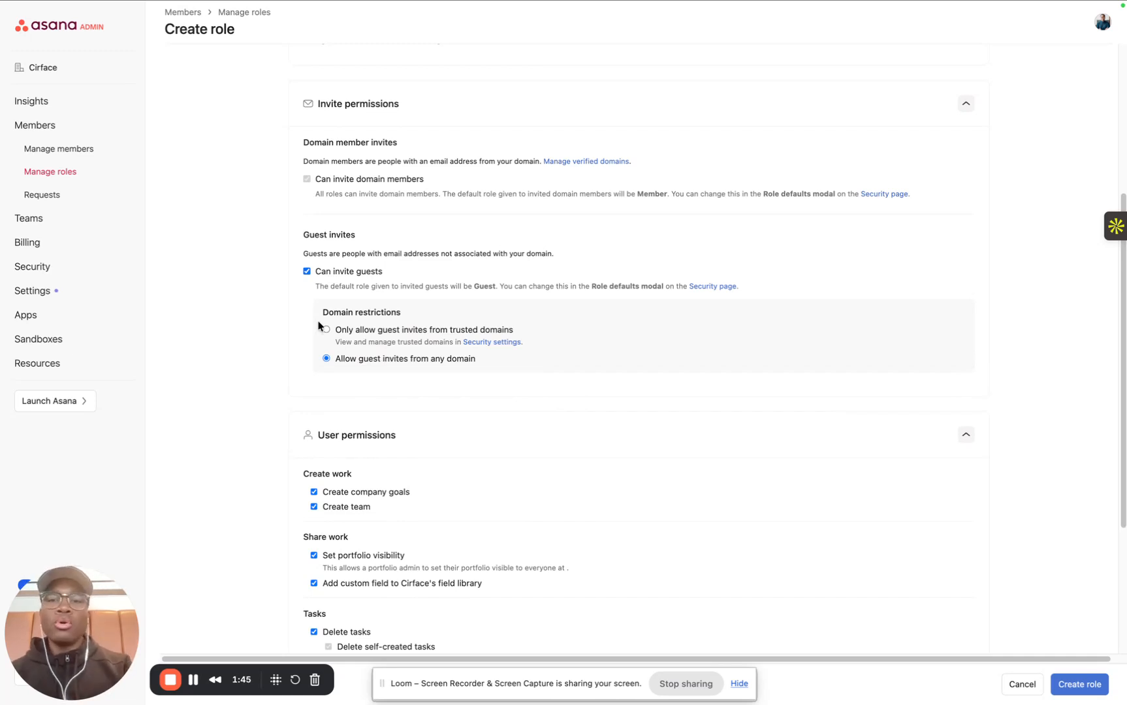
{"action": "left_click", "coordinate": [307, 272]}
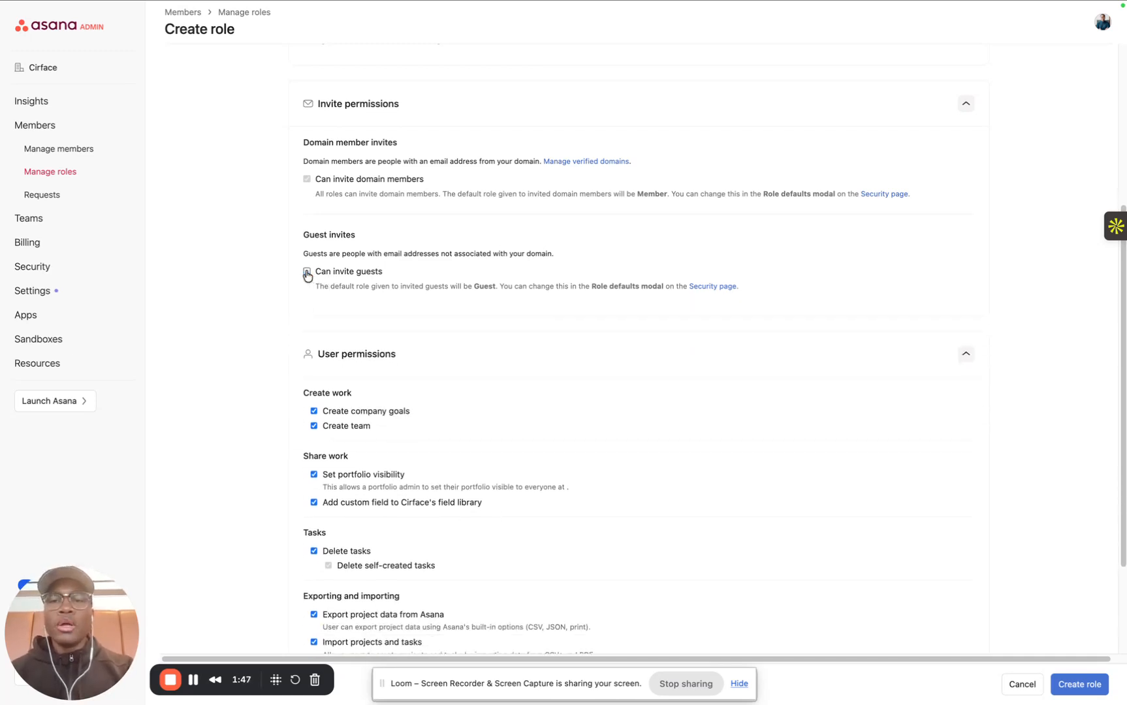
{"action": "scroll", "coordinate": [376, 278], "scroll_direction": "up", "scroll_amount": 5}
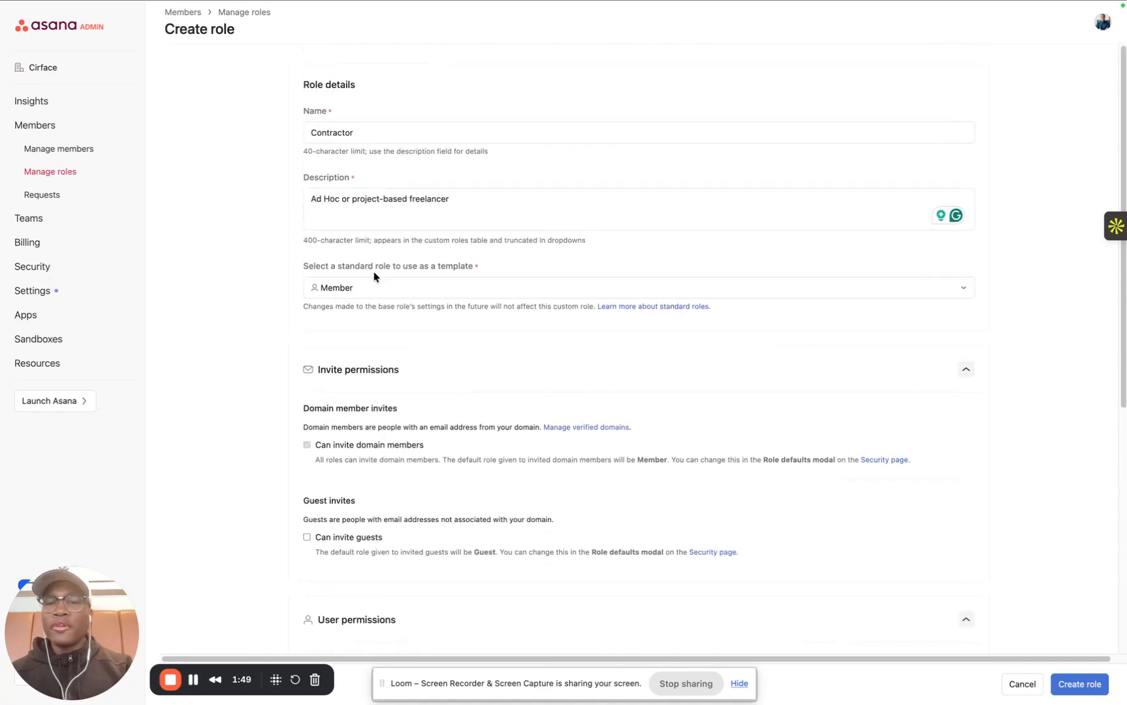
- Disable the Create company goals and Create team permissions for the Contractor role
{"action": "scroll", "coordinate": [375, 277], "scroll_direction": "down", "scroll_amount": 2}
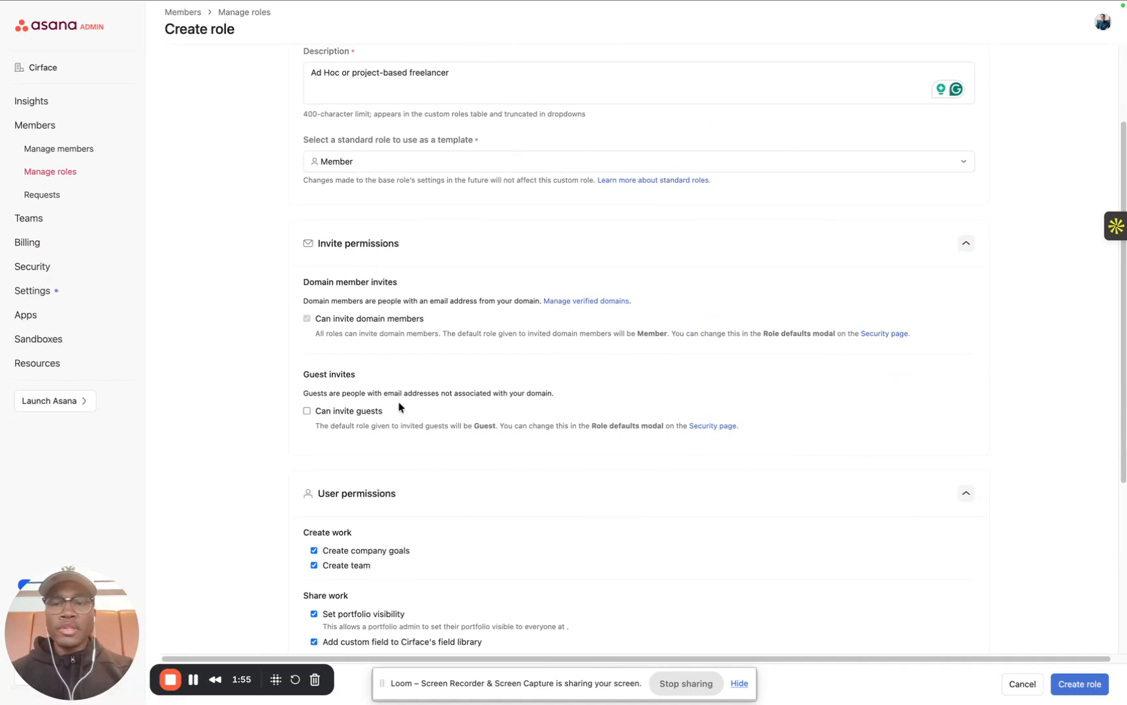
{"action": "scroll", "coordinate": [399, 407], "scroll_direction": "down", "scroll_amount": 4}
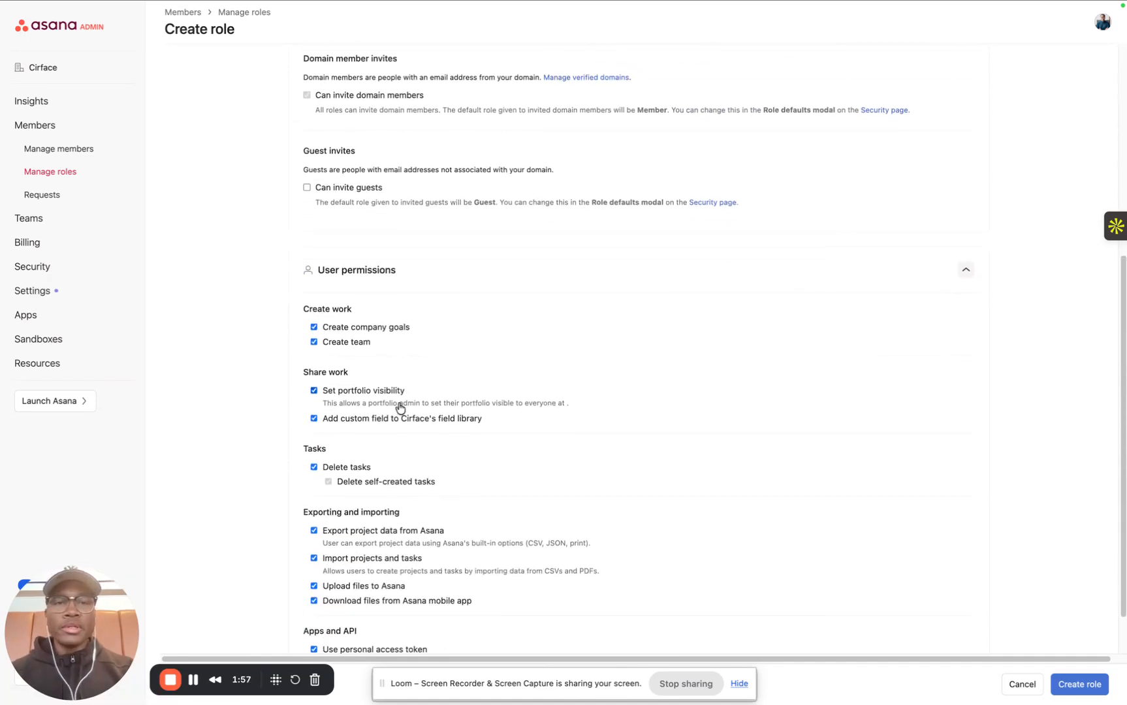
{"action": "scroll", "coordinate": [400, 408], "scroll_direction": "down", "scroll_amount": 1}
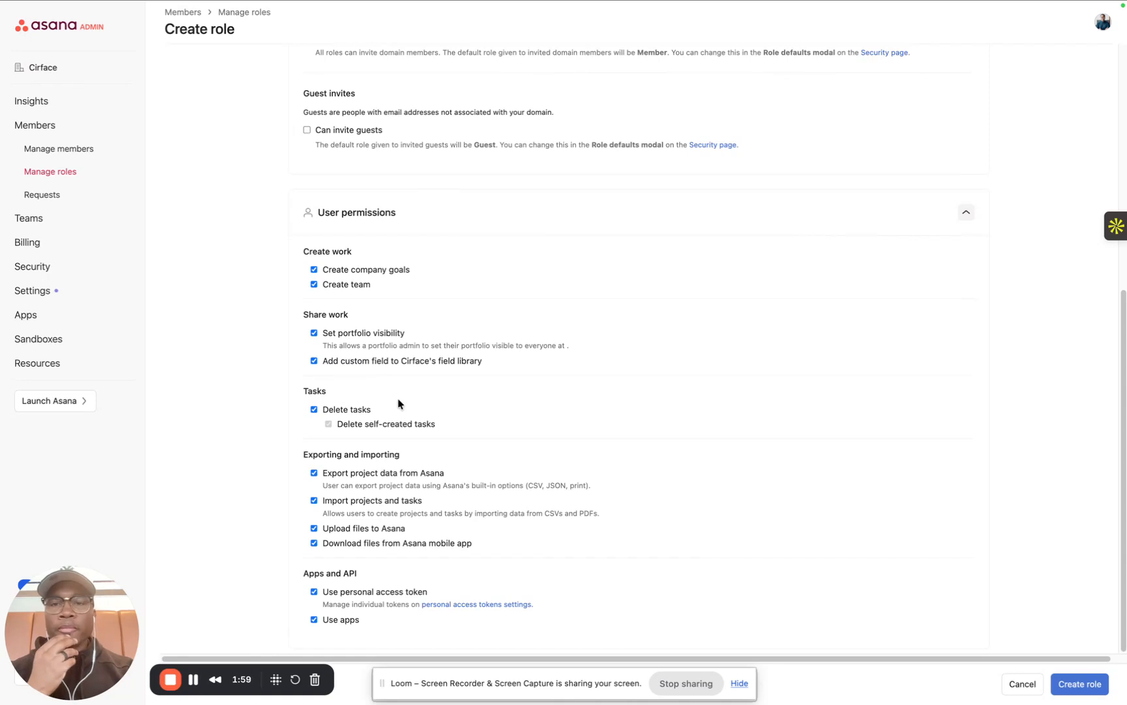
{"action": "left_click", "coordinate": [314, 270]}
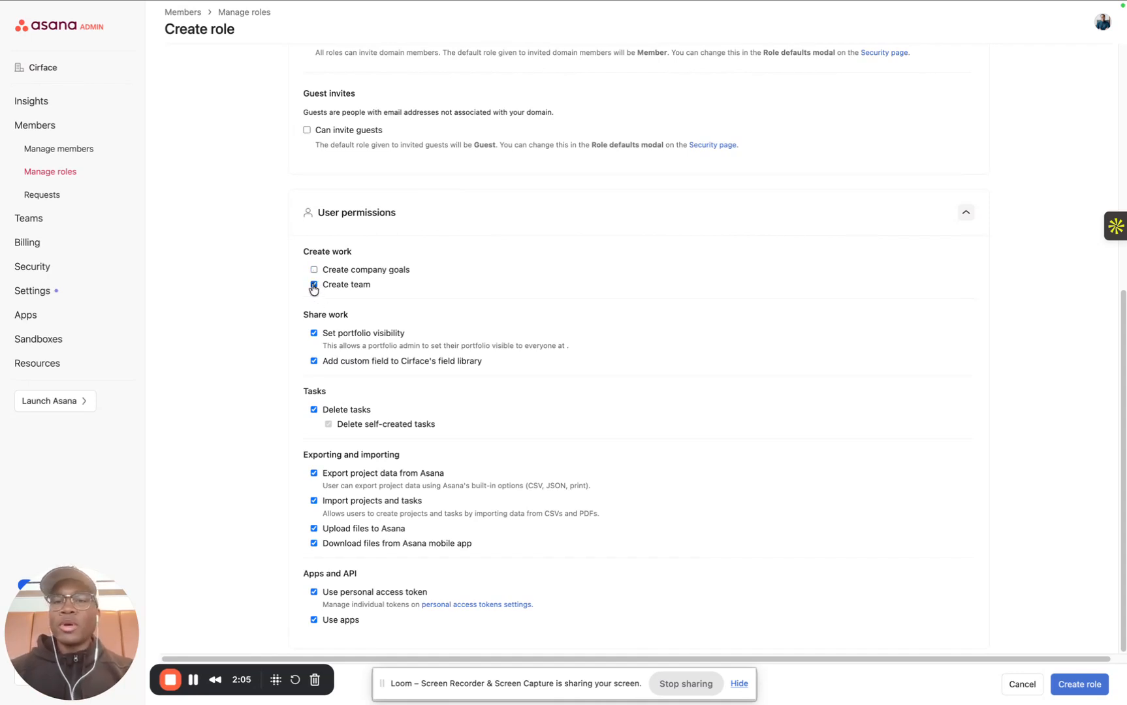
{"action": "left_click", "coordinate": [313, 286]}
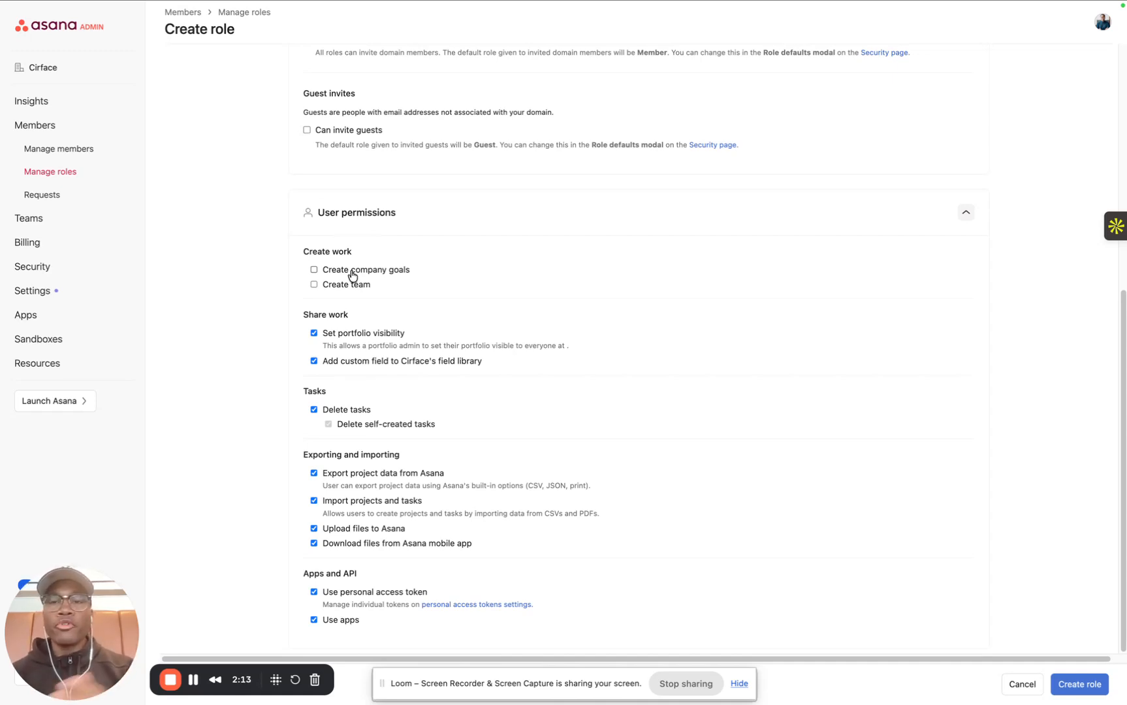
- Try the Guest role as the template and toggle its Create company goals permission on and off
{"action": "scroll", "coordinate": [352, 274], "scroll_direction": "up", "scroll_amount": 6}
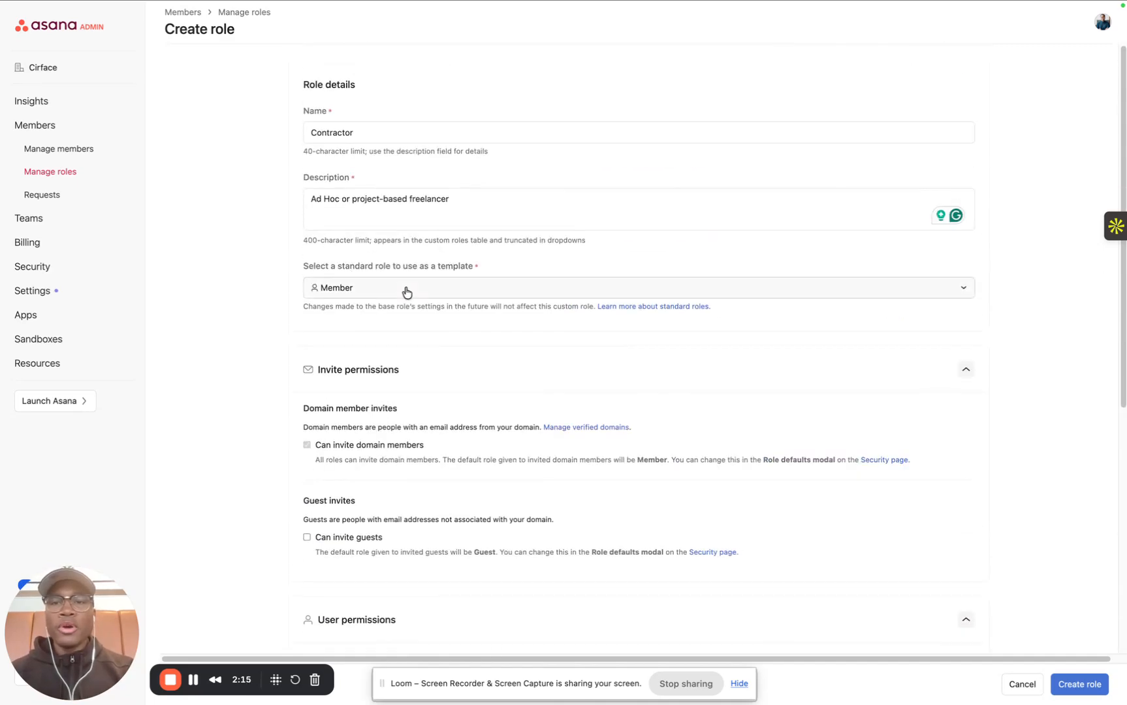
{"action": "left_click", "coordinate": [404, 288]}
{"action": "left_click", "coordinate": [370, 411]}
{"action": "scroll", "coordinate": [371, 413], "scroll_direction": "down", "scroll_amount": 6}
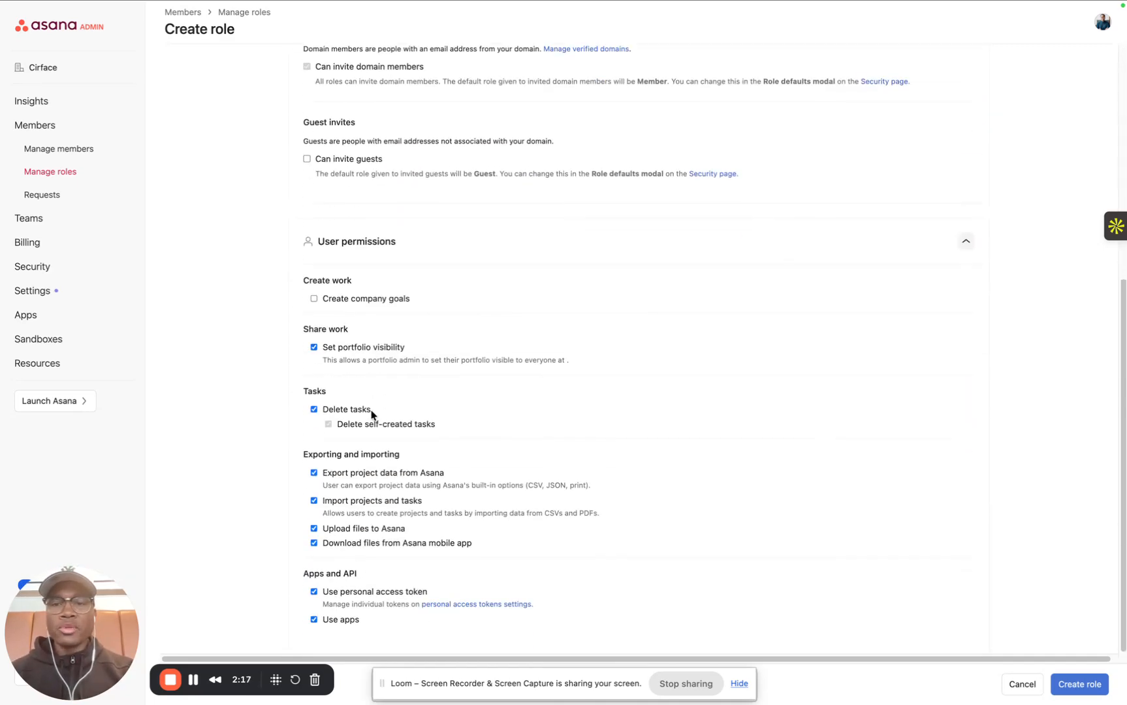
{"action": "left_click", "coordinate": [341, 300]}
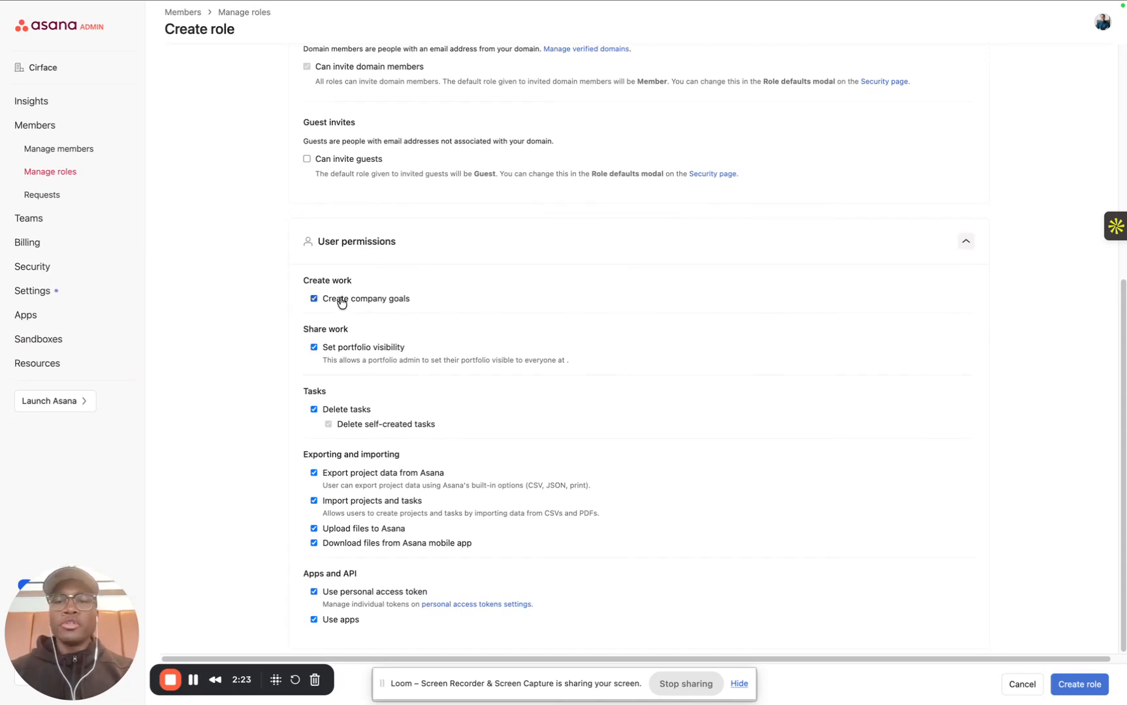
{"action": "left_click", "coordinate": [341, 301]}
{"action": "scroll", "coordinate": [341, 300], "scroll_direction": "up", "scroll_amount": 6}
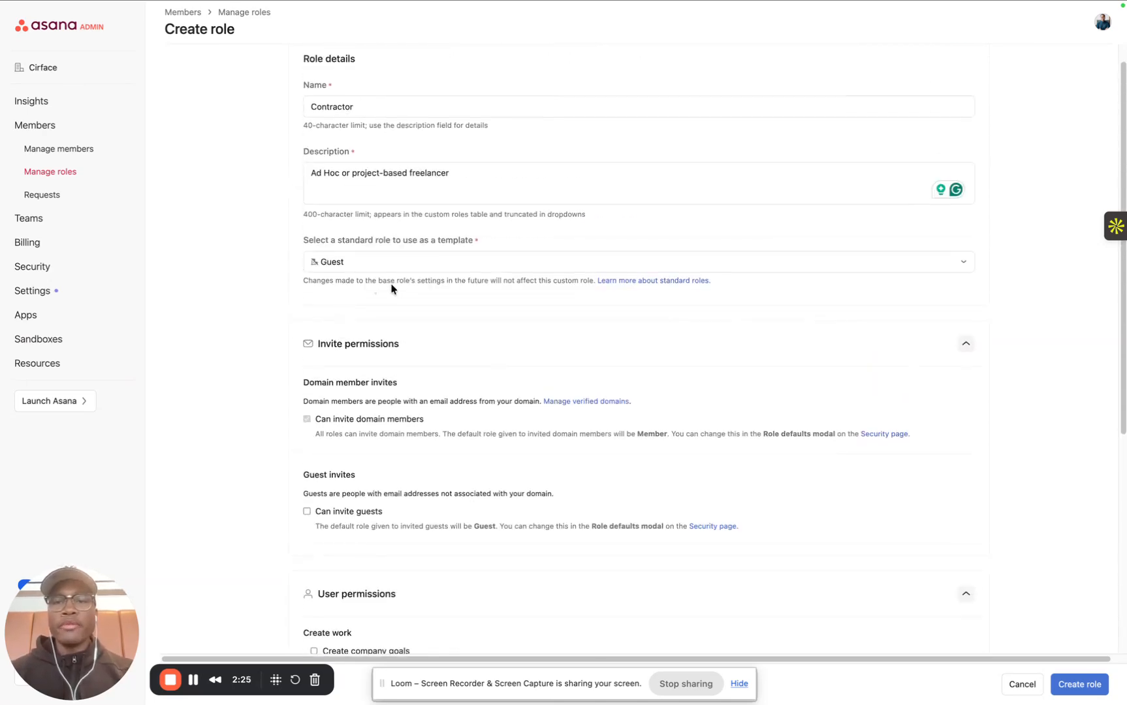
- Set the template to Member and disable Create company goals, Create team, and Add custom field to Cirface's field library
{"action": "left_click", "coordinate": [410, 263]}
{"action": "left_click", "coordinate": [390, 340]}
{"action": "scroll", "coordinate": [385, 343], "scroll_direction": "down", "scroll_amount": 5}
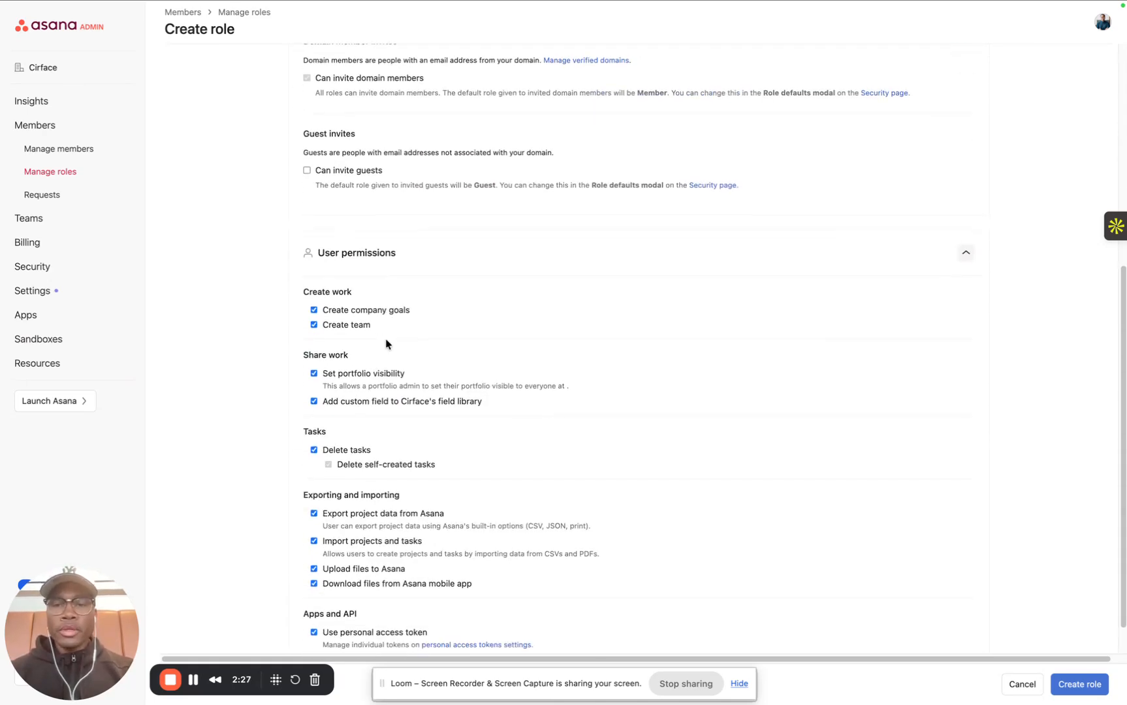
{"action": "left_click", "coordinate": [341, 311]}
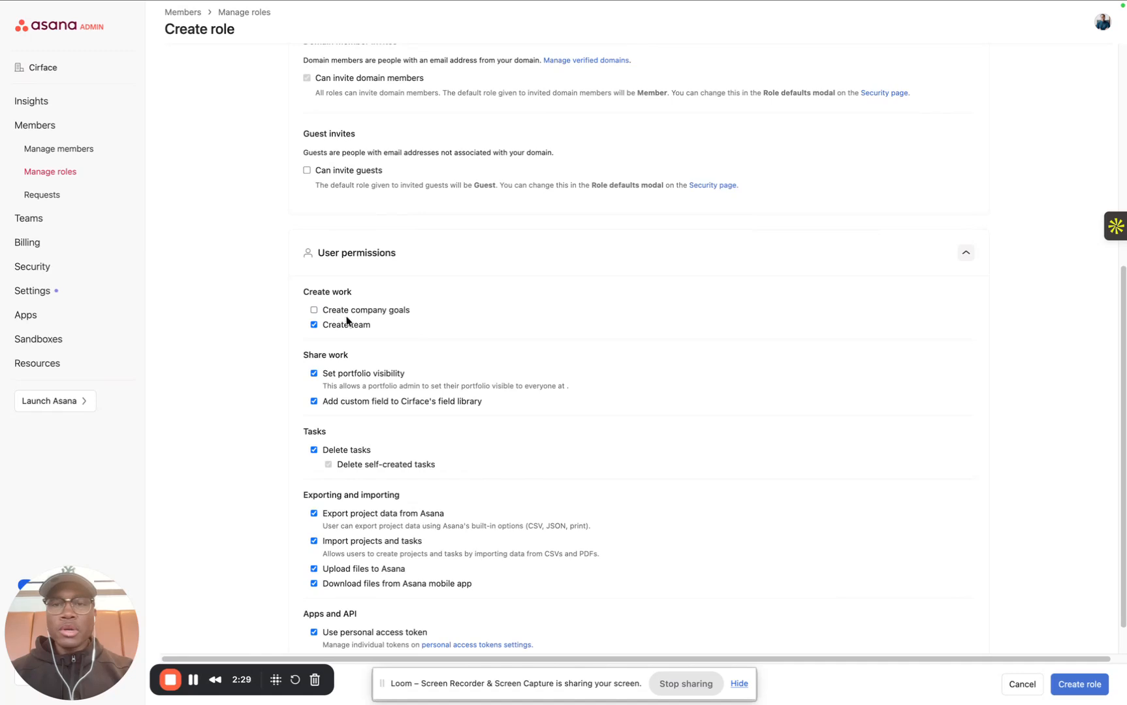
{"action": "left_click", "coordinate": [347, 330]}
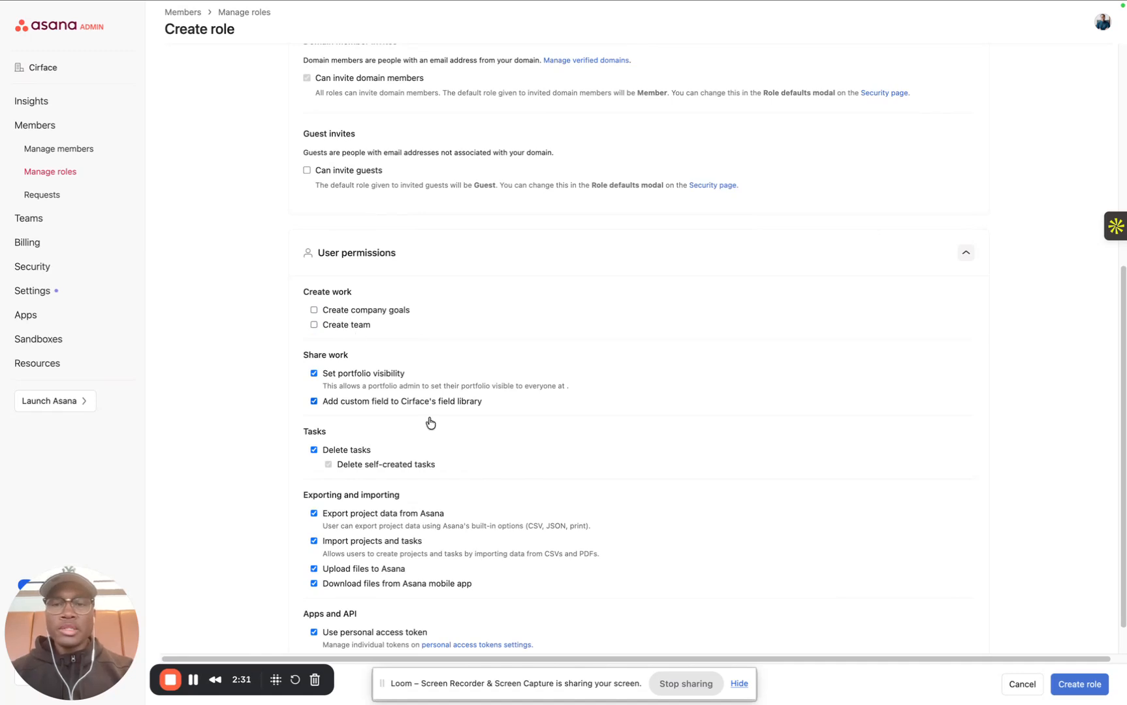
{"action": "left_click", "coordinate": [357, 408]}
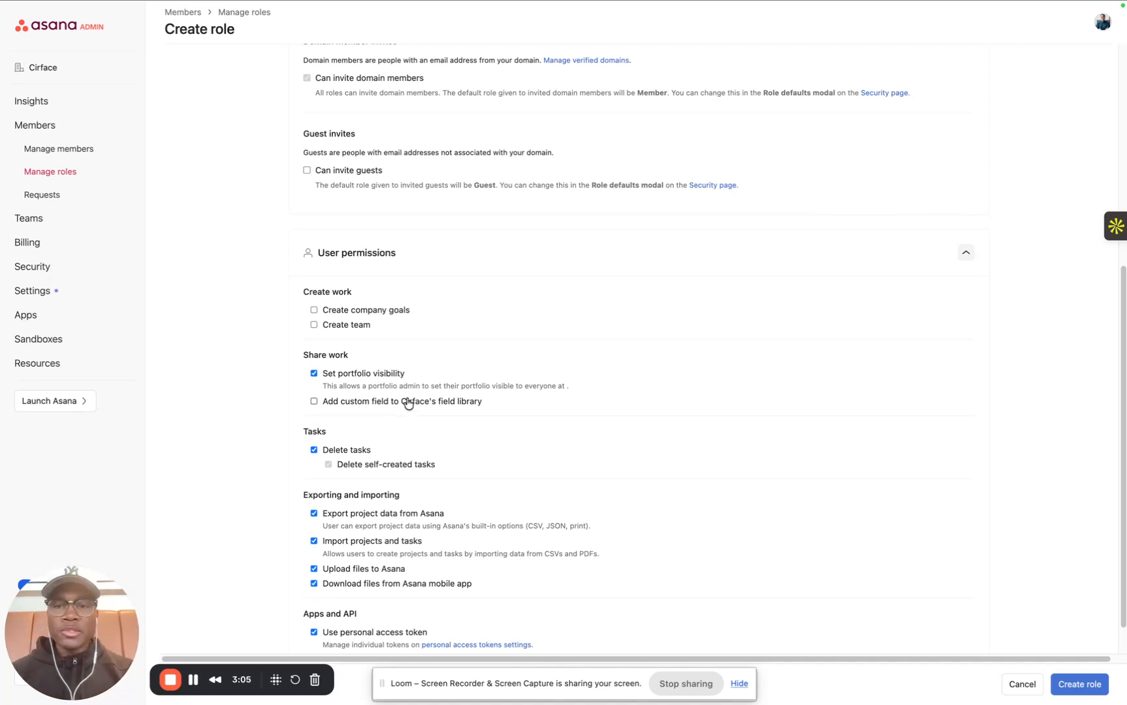
- Disable Delete tasks, Export project data from Asana, Download files from Asana mobile app, and Use personal access token for the Contractor role
{"action": "scroll", "coordinate": [442, 424], "scroll_direction": "down", "scroll_amount": 1}
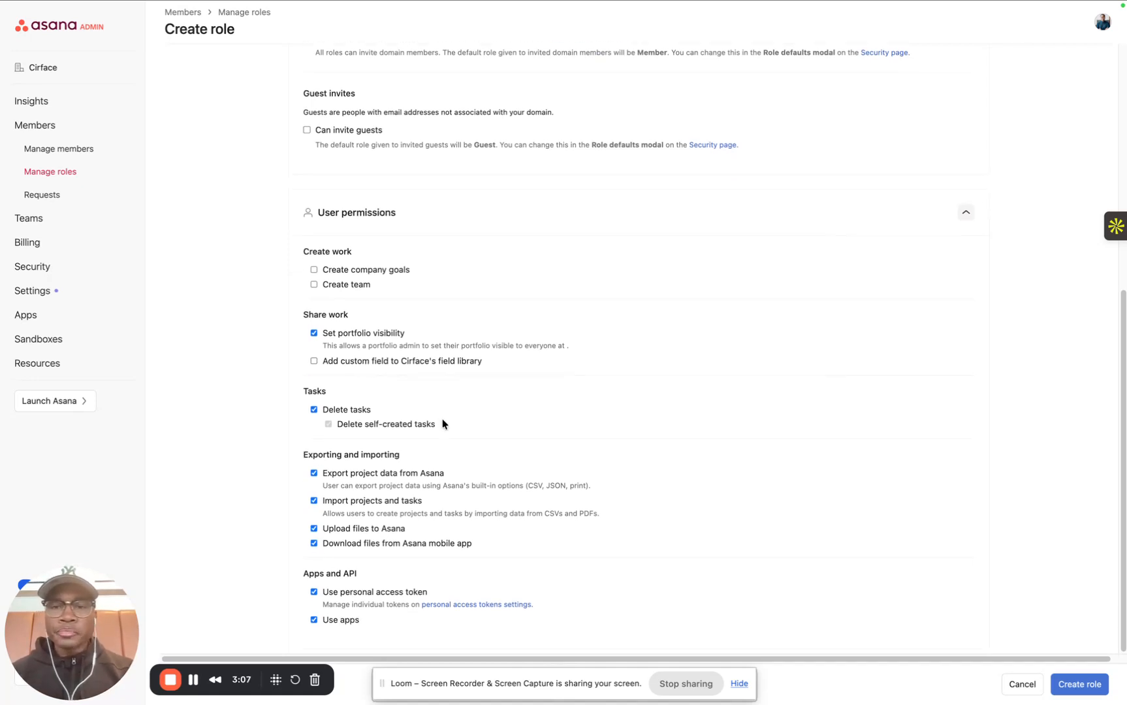
{"action": "left_click", "coordinate": [341, 414]}
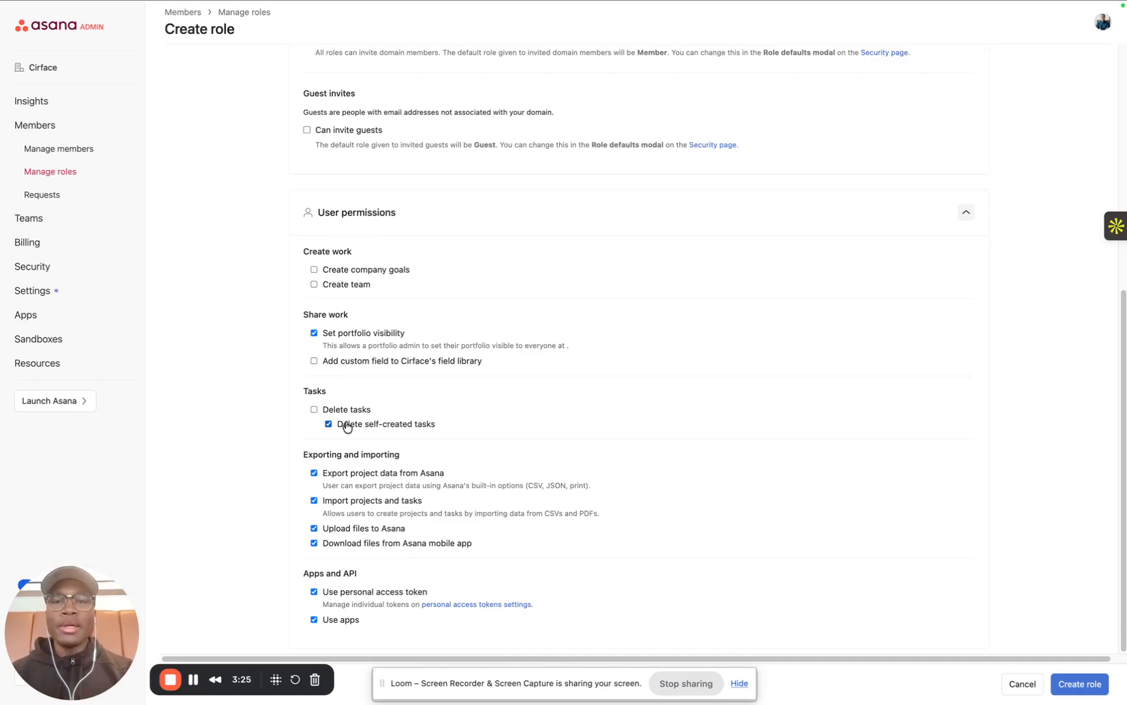
{"action": "scroll", "coordinate": [347, 427], "scroll_direction": "up", "scroll_amount": 6}
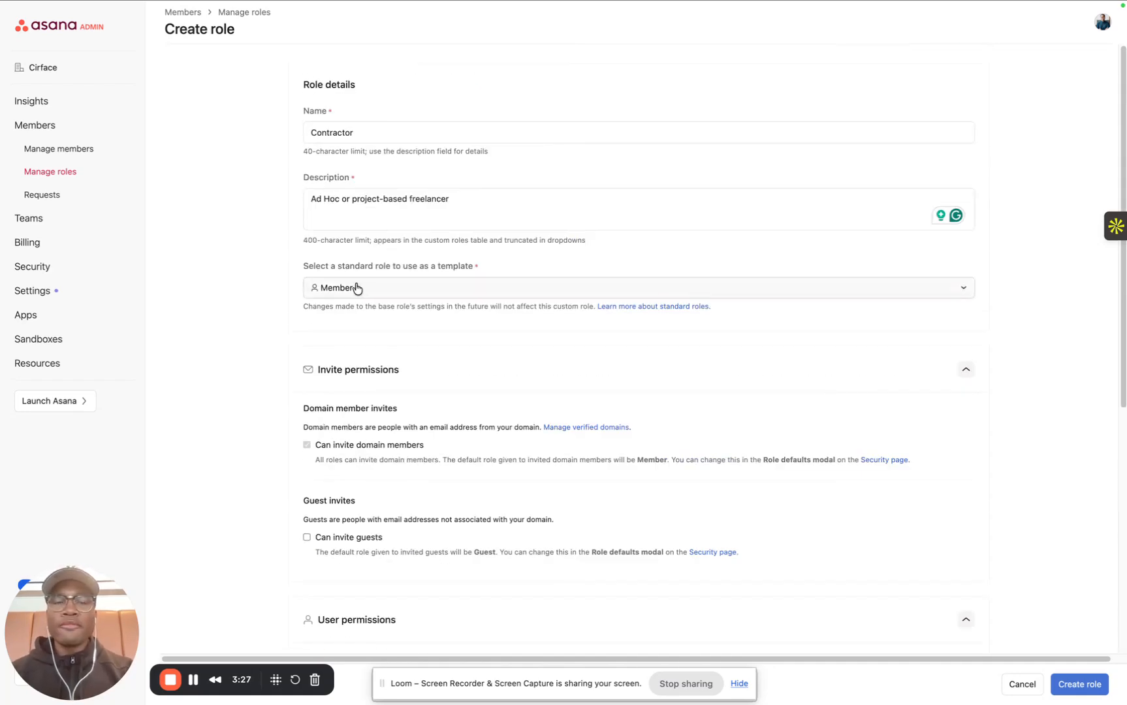
{"action": "scroll", "coordinate": [357, 288], "scroll_direction": "down", "scroll_amount": 5}
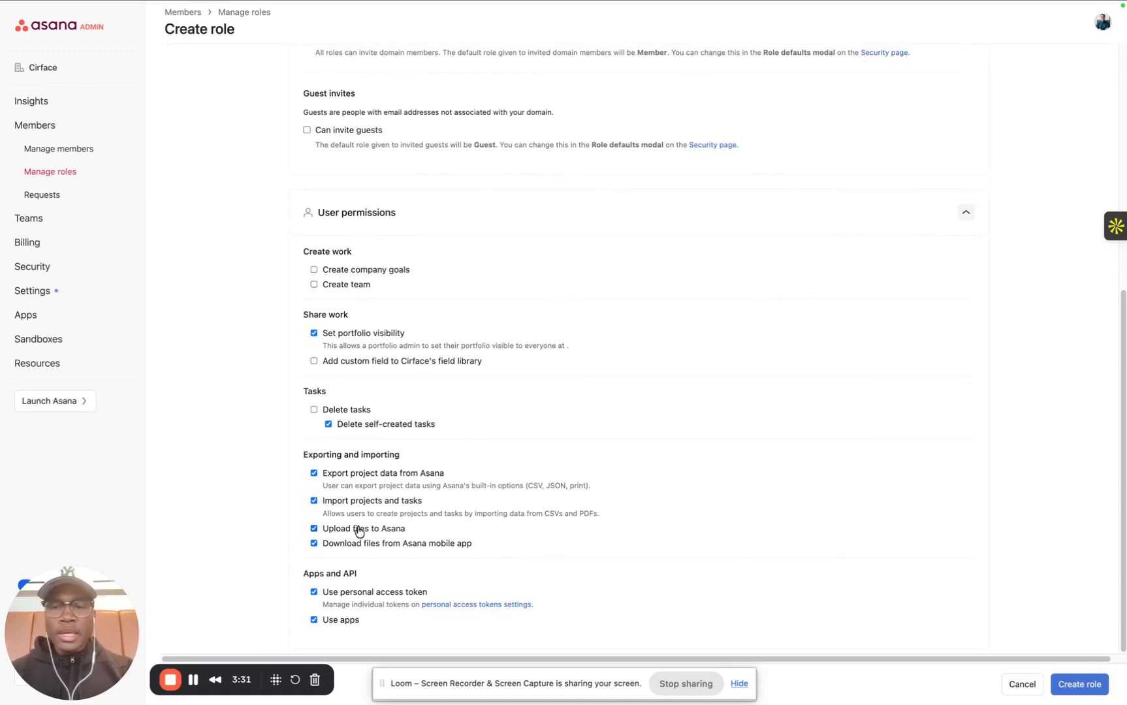
{"action": "left_click", "coordinate": [345, 477]}
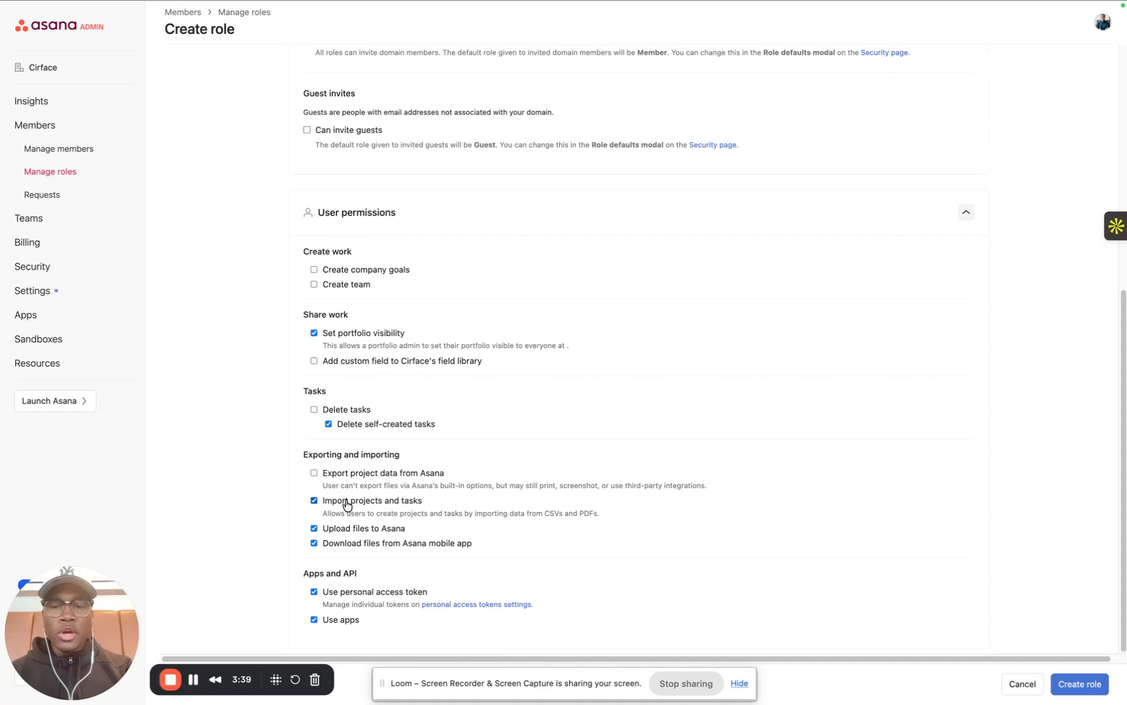
{"action": "left_click", "coordinate": [367, 546]}
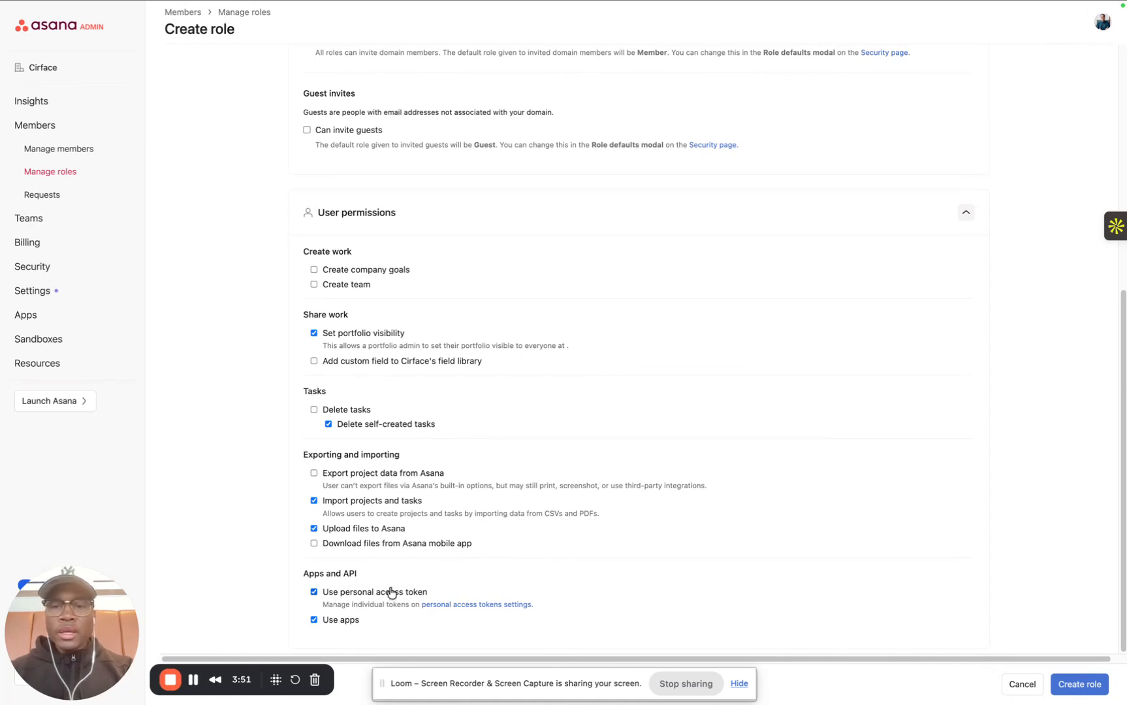
{"action": "left_click", "coordinate": [349, 592]}
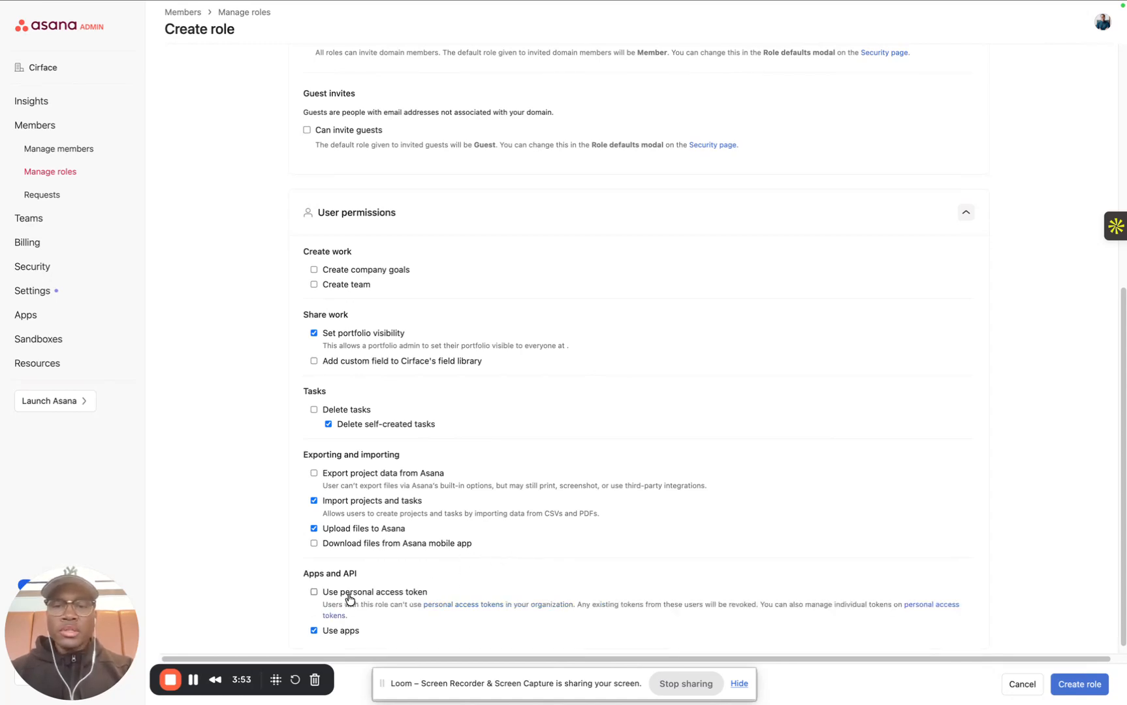
- Review the Contractor role's details and permissions, and create the role
{"action": "scroll", "coordinate": [352, 621], "scroll_direction": "down", "scroll_amount": 1}
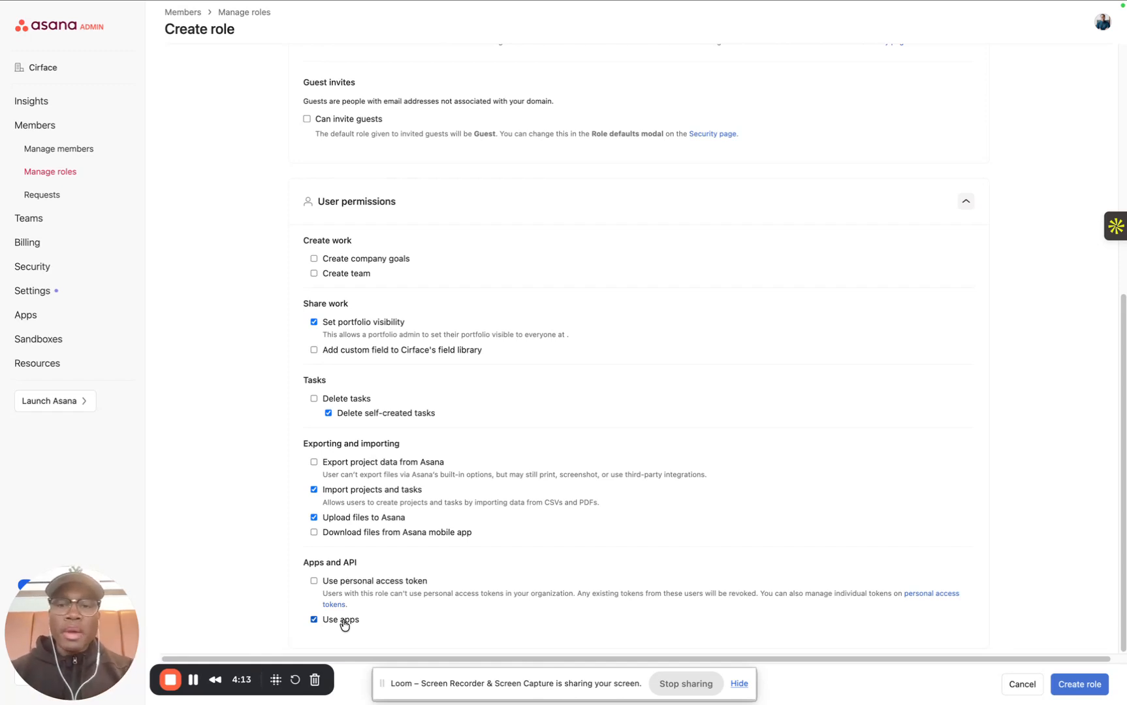
{"action": "scroll", "coordinate": [436, 576], "scroll_direction": "up", "scroll_amount": 7}
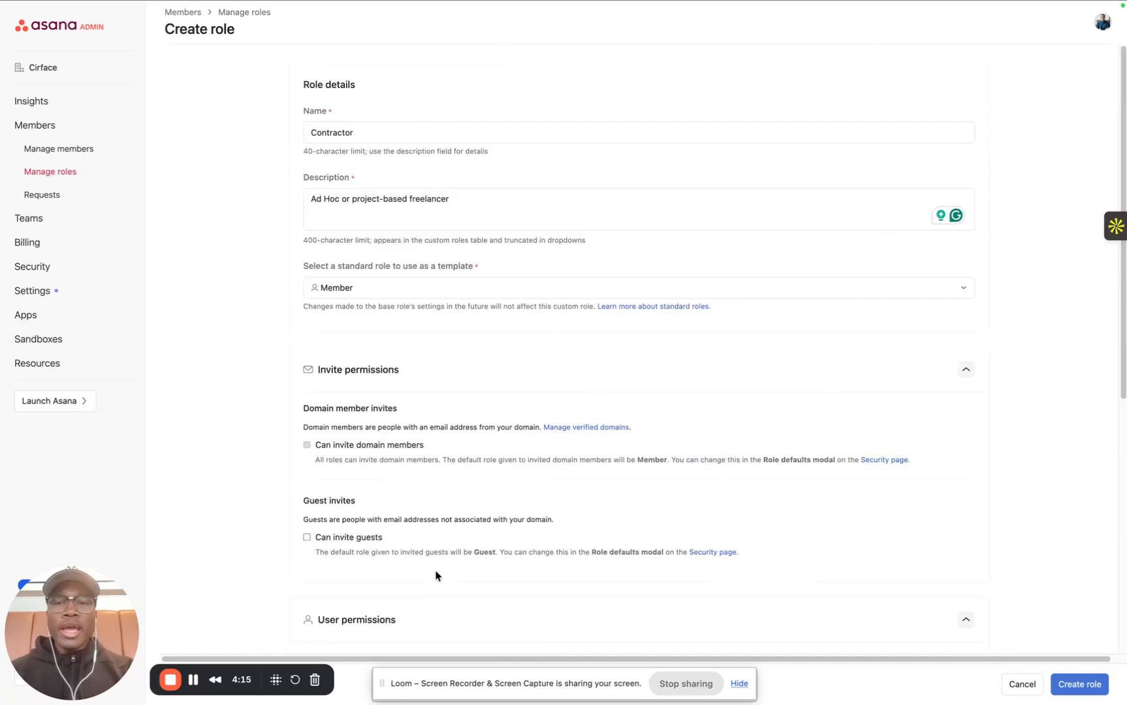
{"action": "scroll", "coordinate": [436, 576], "scroll_direction": "down", "scroll_amount": 7}
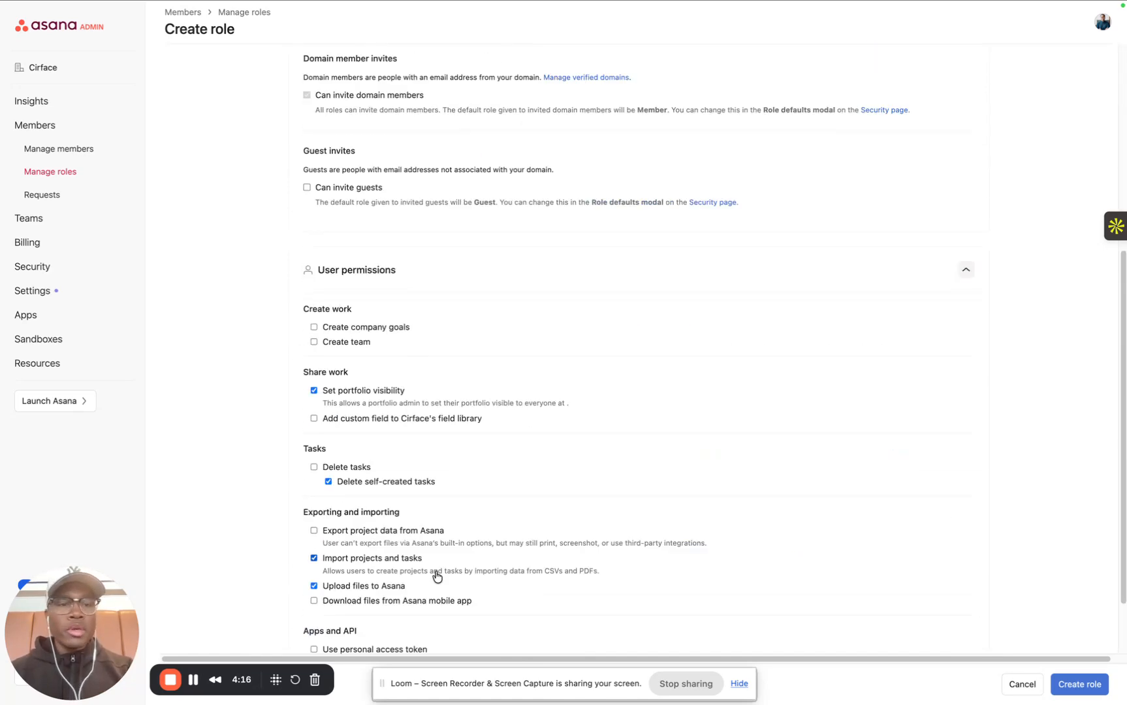
{"action": "left_click", "coordinate": [1079, 685]}
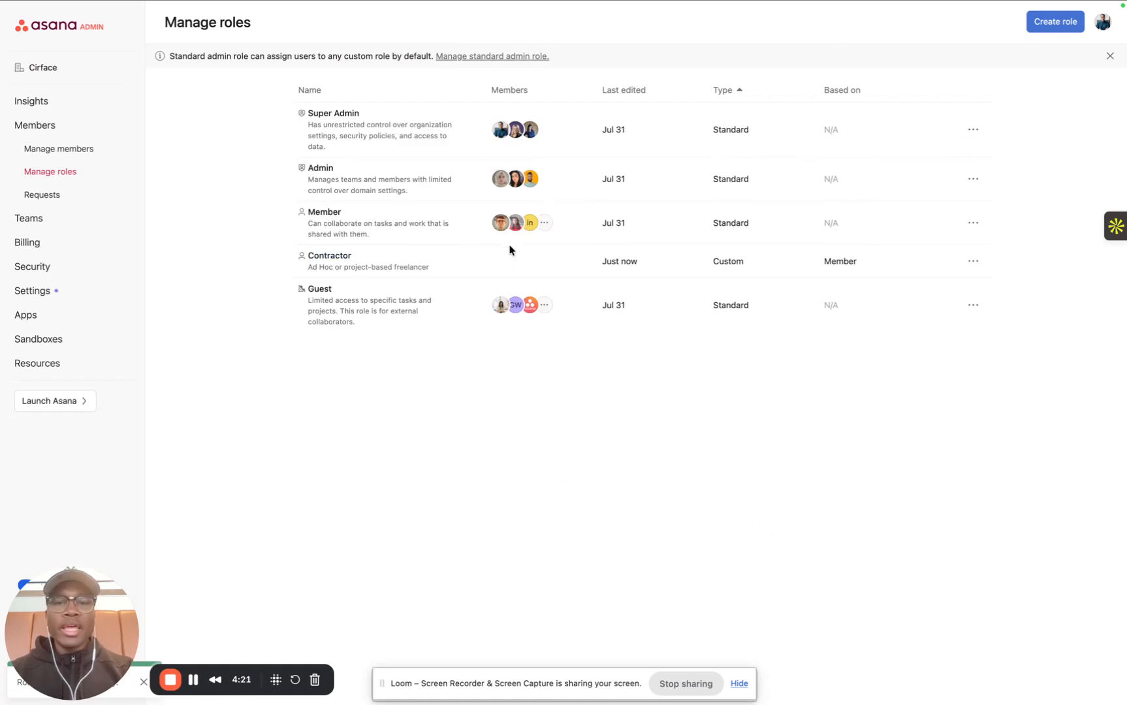
- Look at the available actions for the Member role and the organization's member list, and return to the roles overview
{"action": "left_click", "coordinate": [973, 223]}
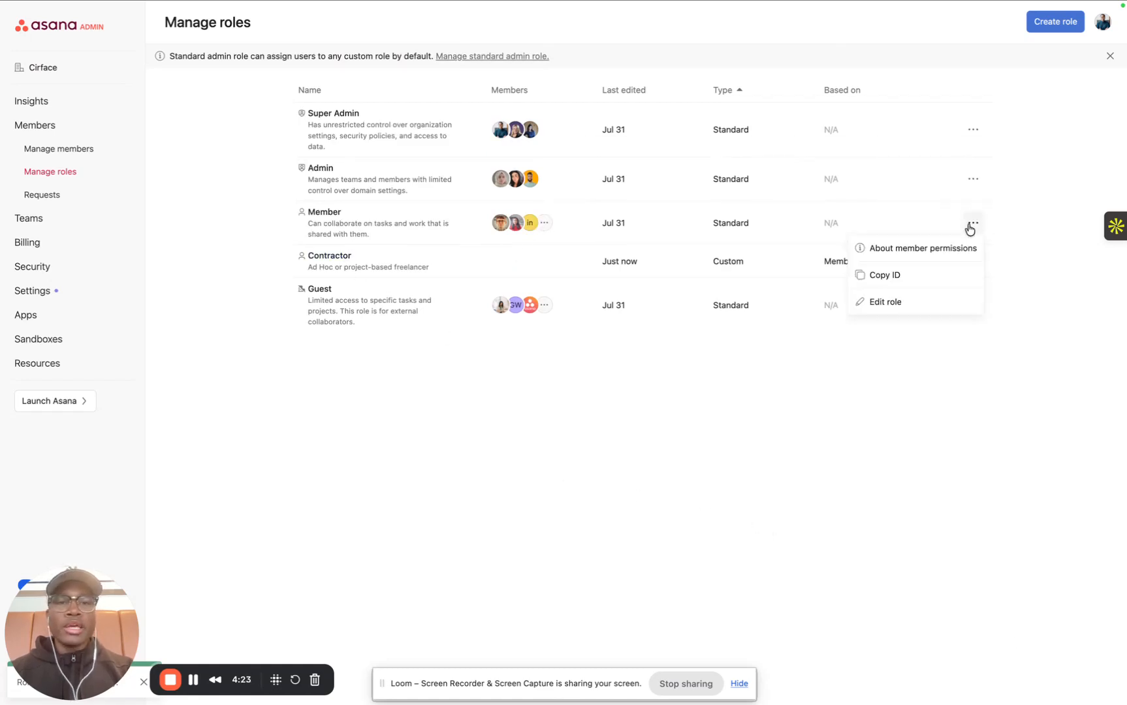
{"action": "left_click", "coordinate": [704, 416]}
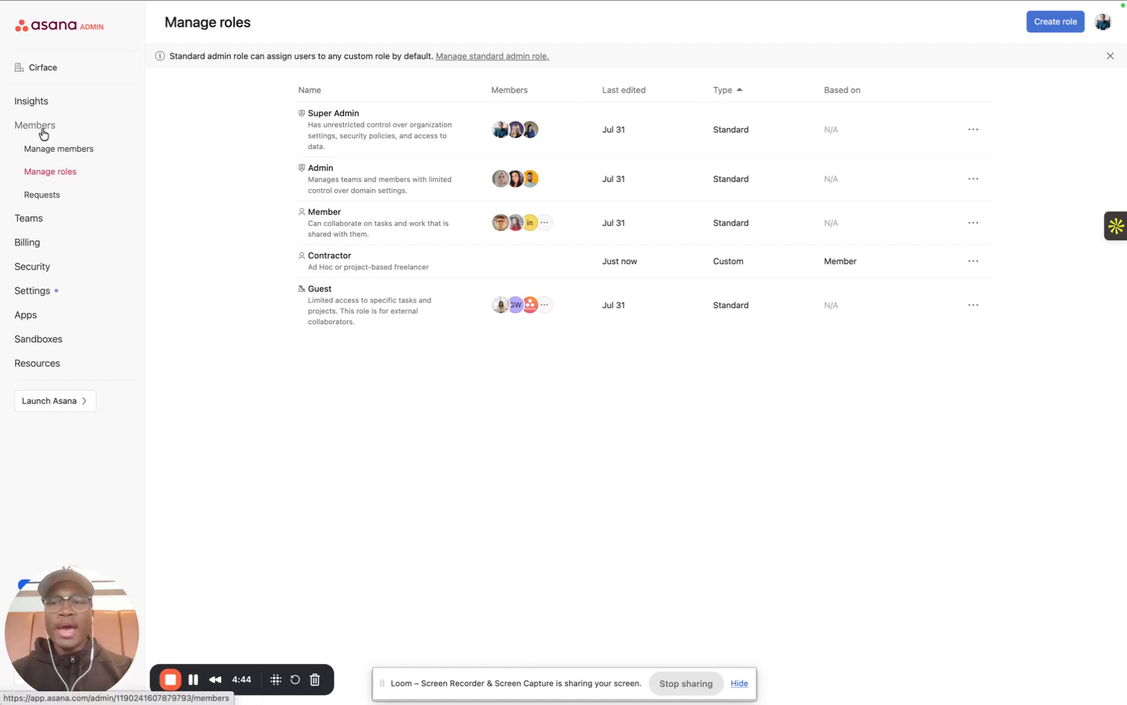
{"action": "left_click", "coordinate": [56, 150]}
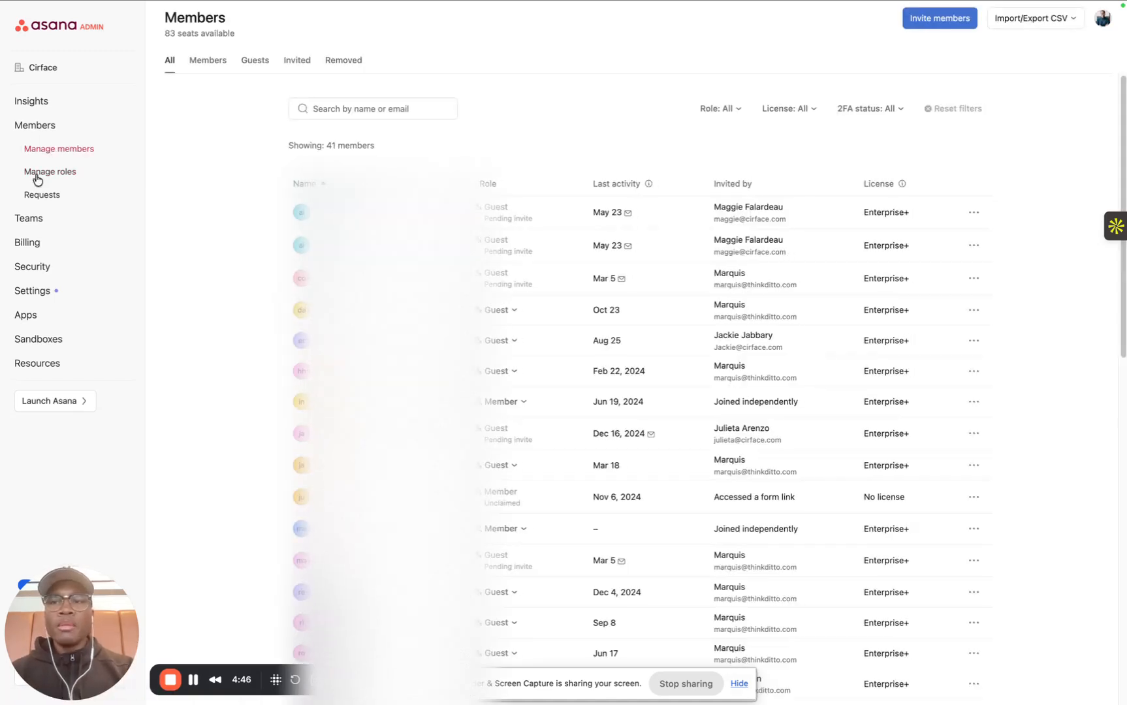
{"action": "left_click", "coordinate": [37, 179]}
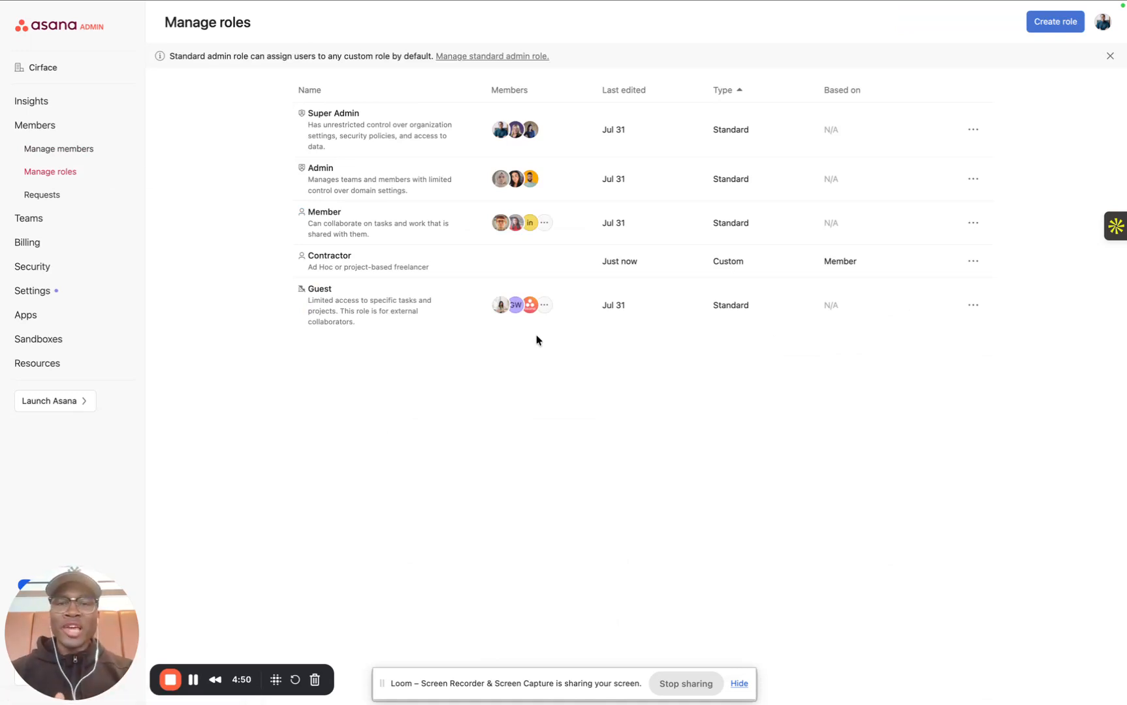
- Start a new role named Casual Guest with the description "Sometimes uses Asana" and Guest as its template
{"action": "left_click", "coordinate": [1055, 23]}
{"action": "left_click", "coordinate": [392, 131]}
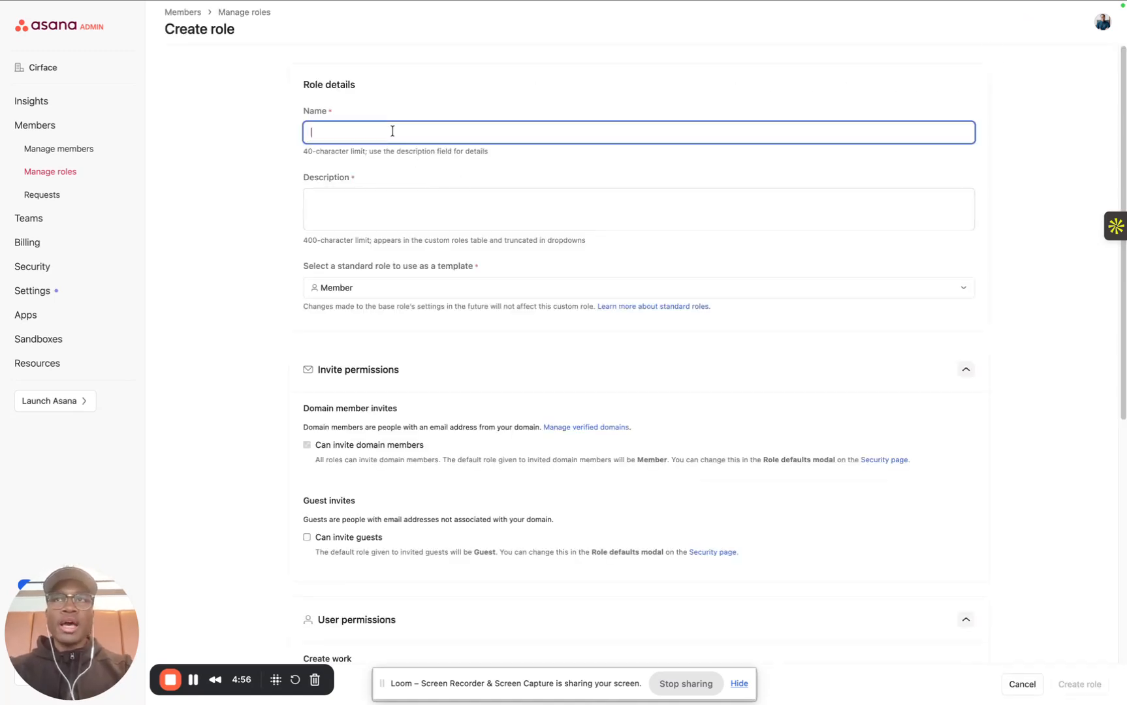
{"action": "type", "text": "Casual G"}
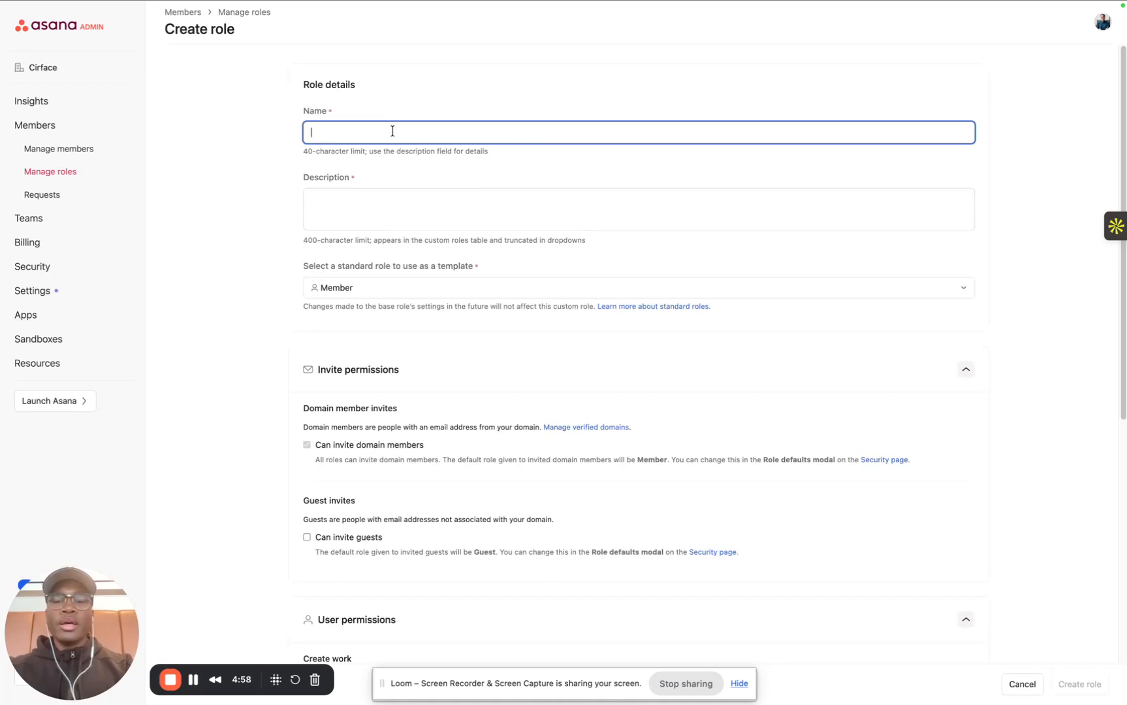
{"action": "type", "text": "uest"}
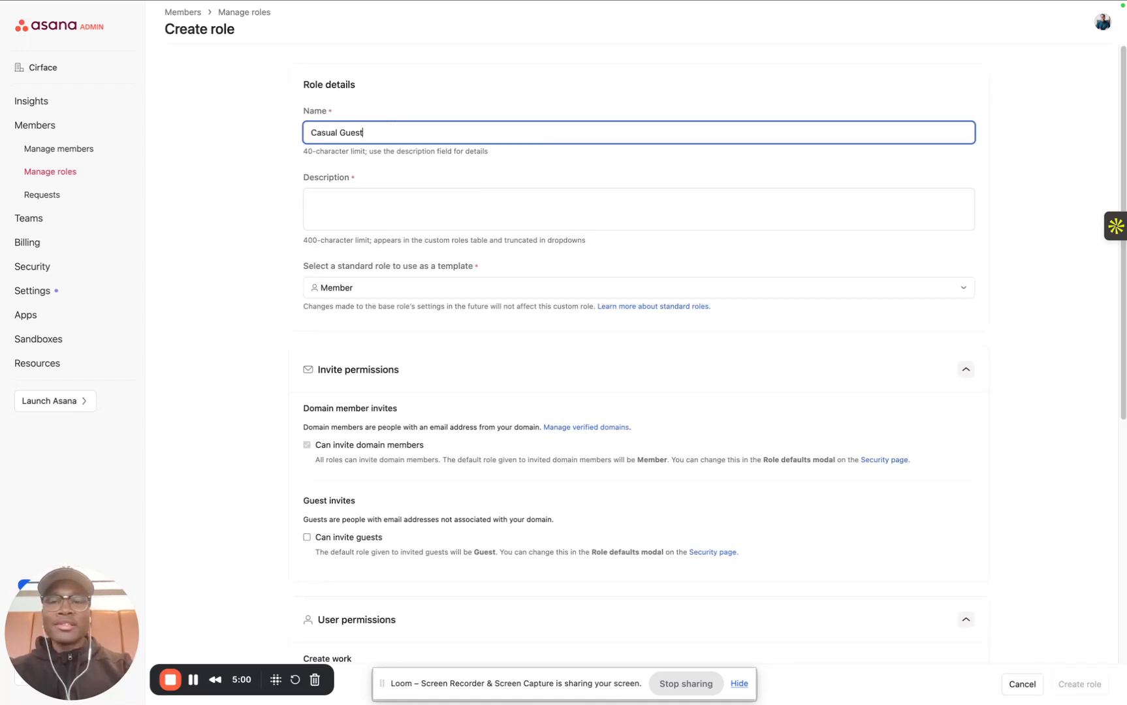
{"action": "left_click", "coordinate": [429, 197]}
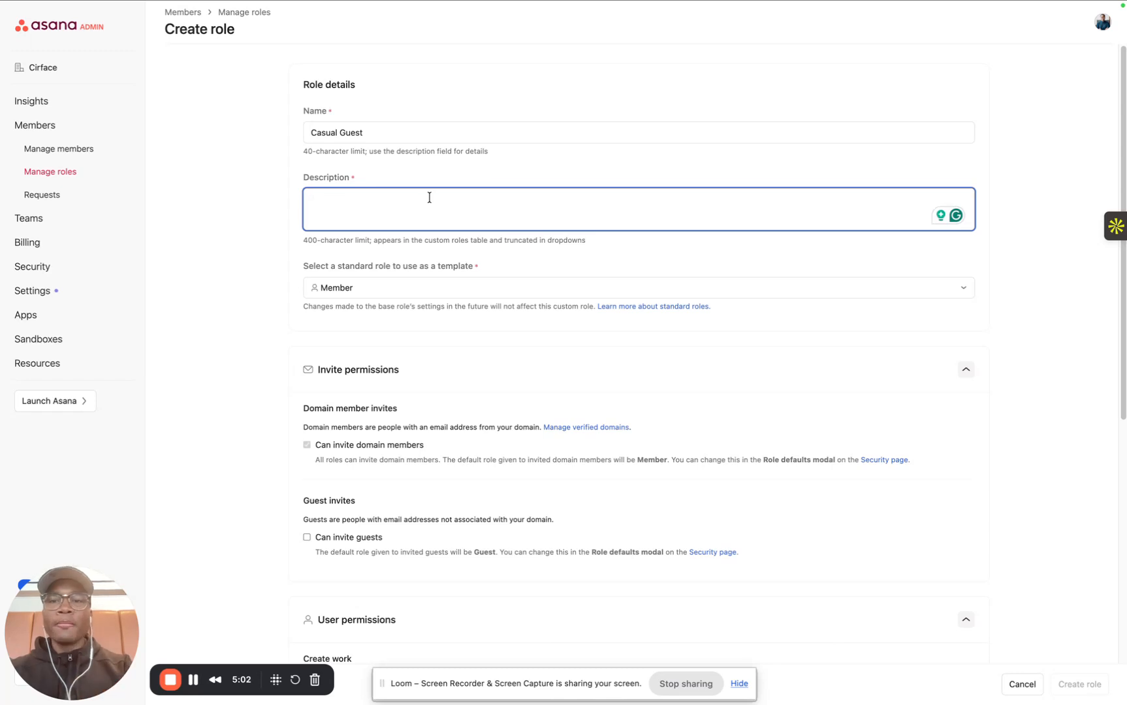
{"action": "type", "text": "Som"}
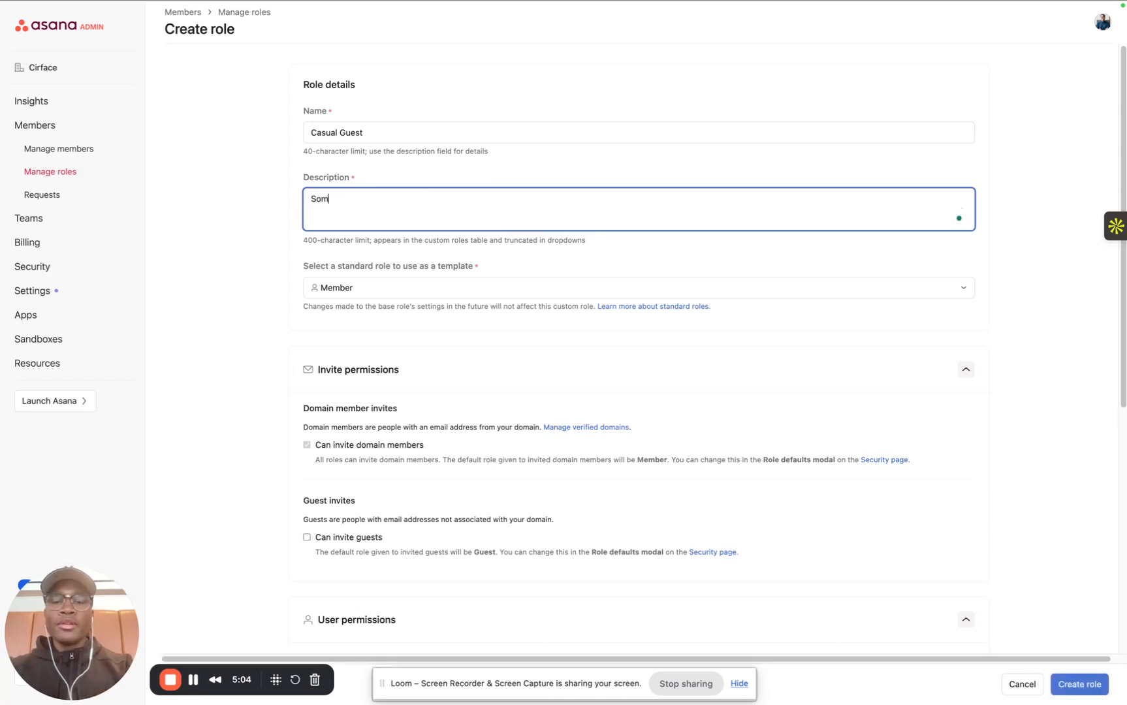
{"action": "type", "text": "etimes uses Asana"}
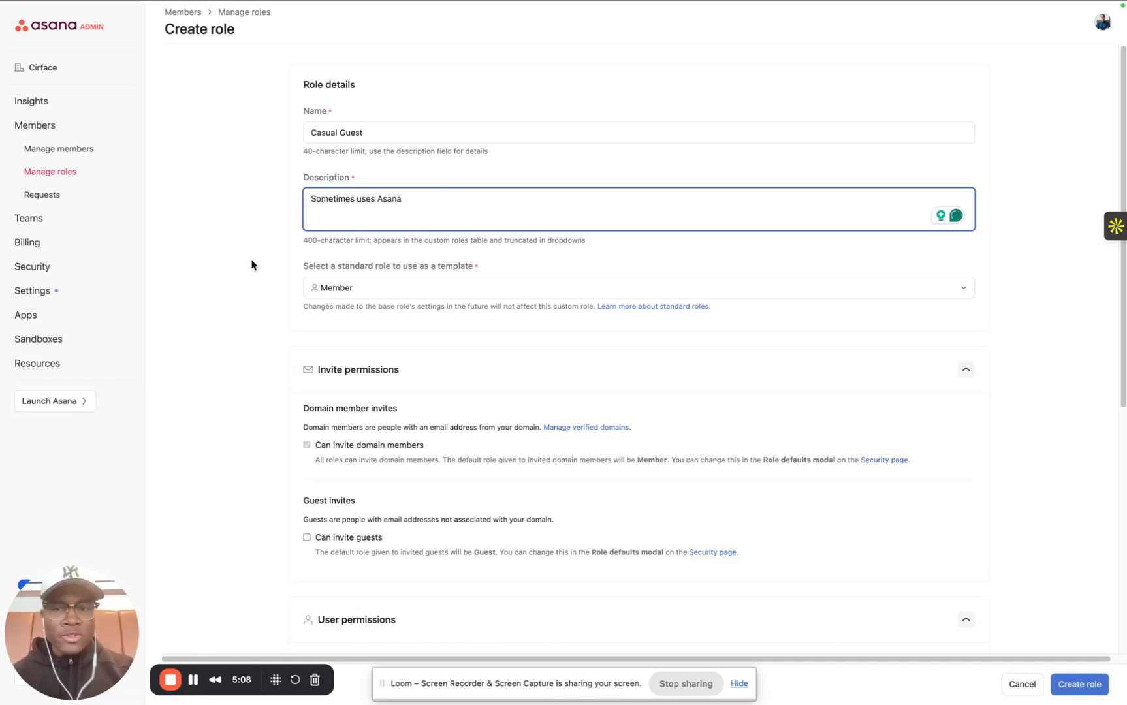
{"action": "left_click", "coordinate": [422, 294]}
{"action": "left_click", "coordinate": [392, 424]}
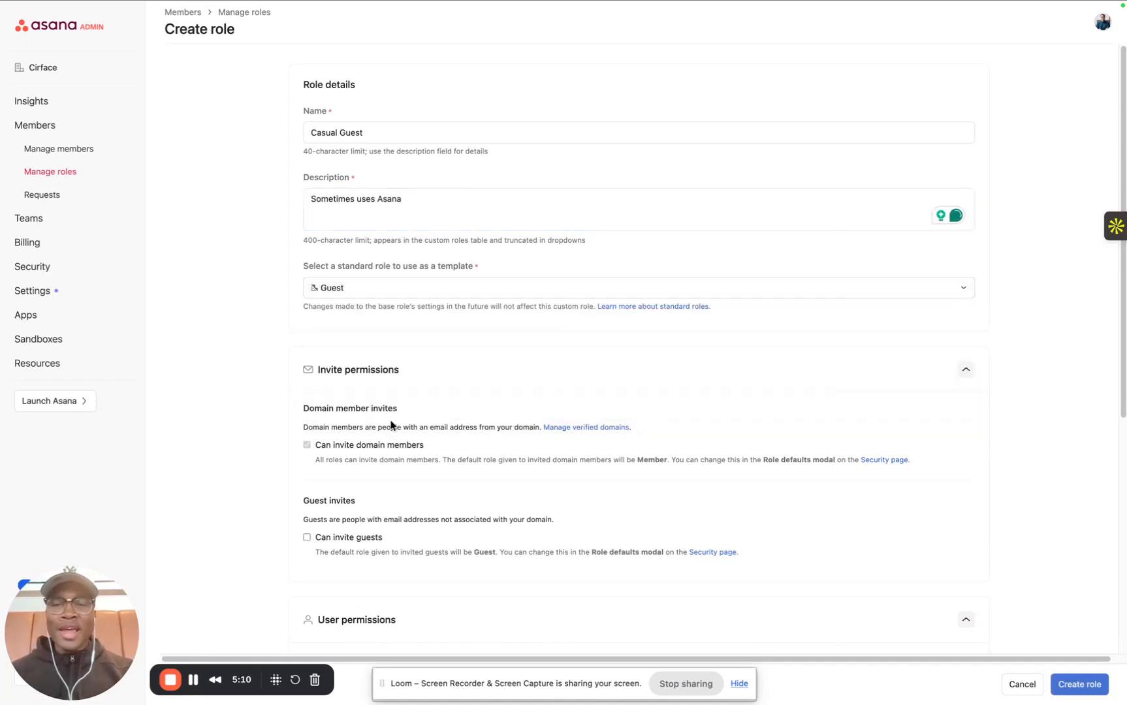
- Try enabling the Create company goals permission for the Casual Guest role, and disable it again
{"action": "scroll", "coordinate": [463, 399], "scroll_direction": "down", "scroll_amount": 2}
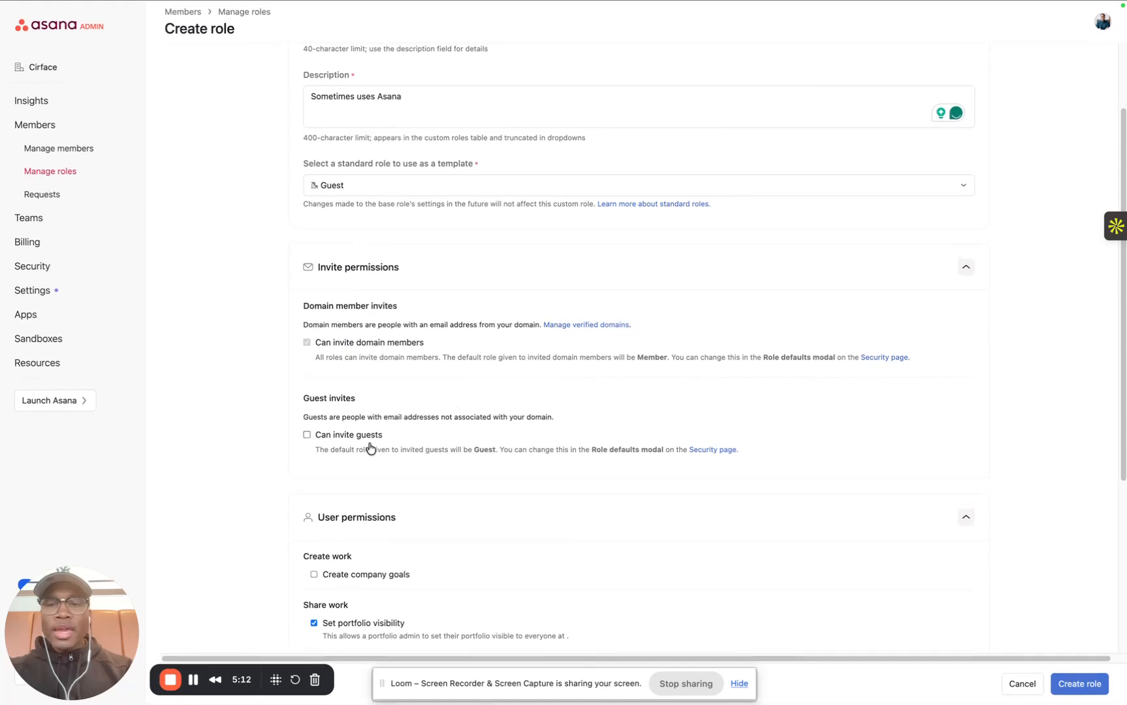
{"action": "scroll", "coordinate": [326, 435], "scroll_direction": "up", "scroll_amount": 1}
{"action": "scroll", "coordinate": [326, 433], "scroll_direction": "down", "scroll_amount": 5}
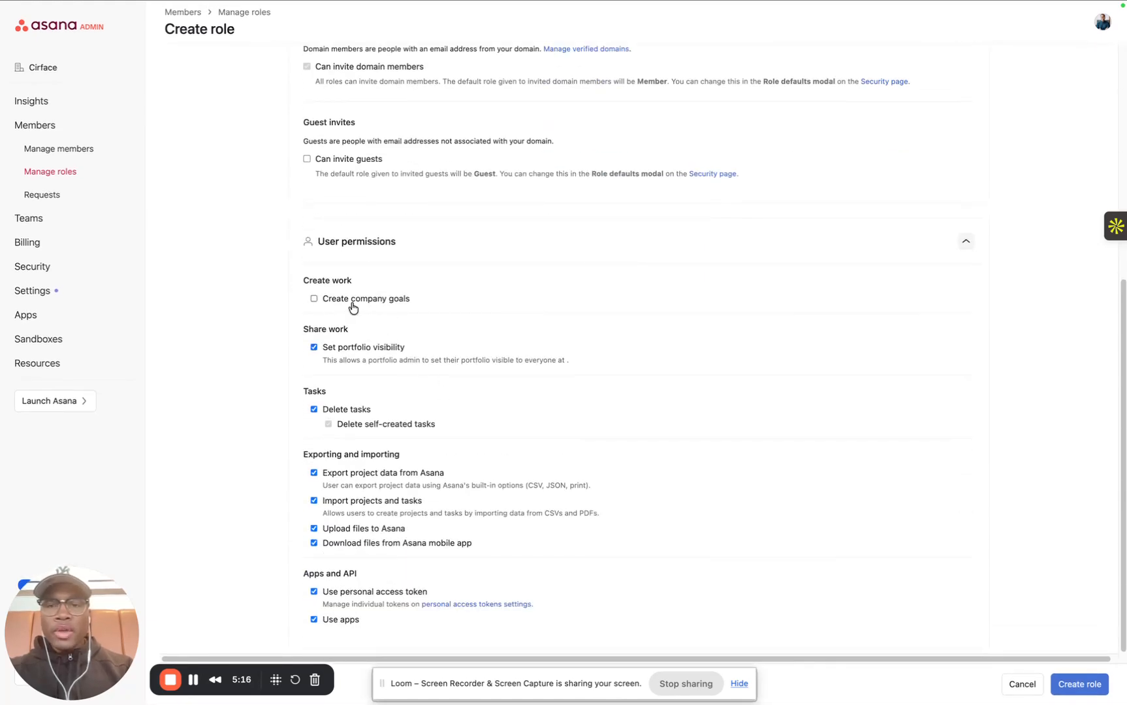
{"action": "left_click", "coordinate": [352, 303]}
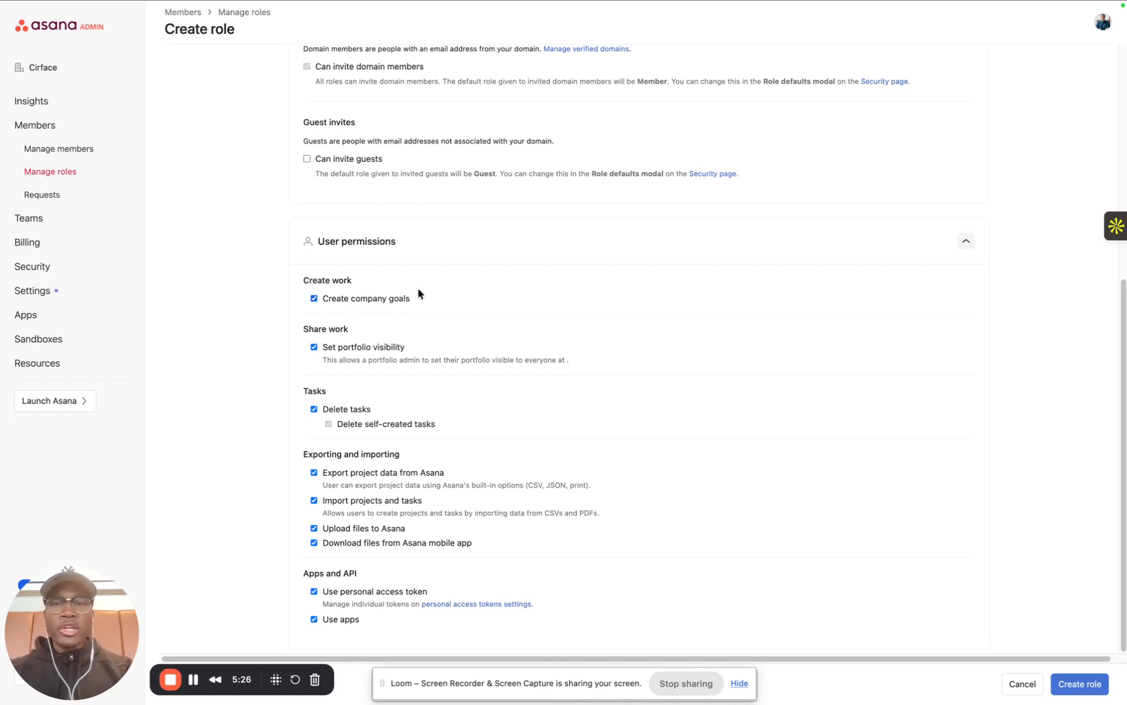
{"action": "scroll", "coordinate": [418, 294], "scroll_direction": "up", "scroll_amount": 6}
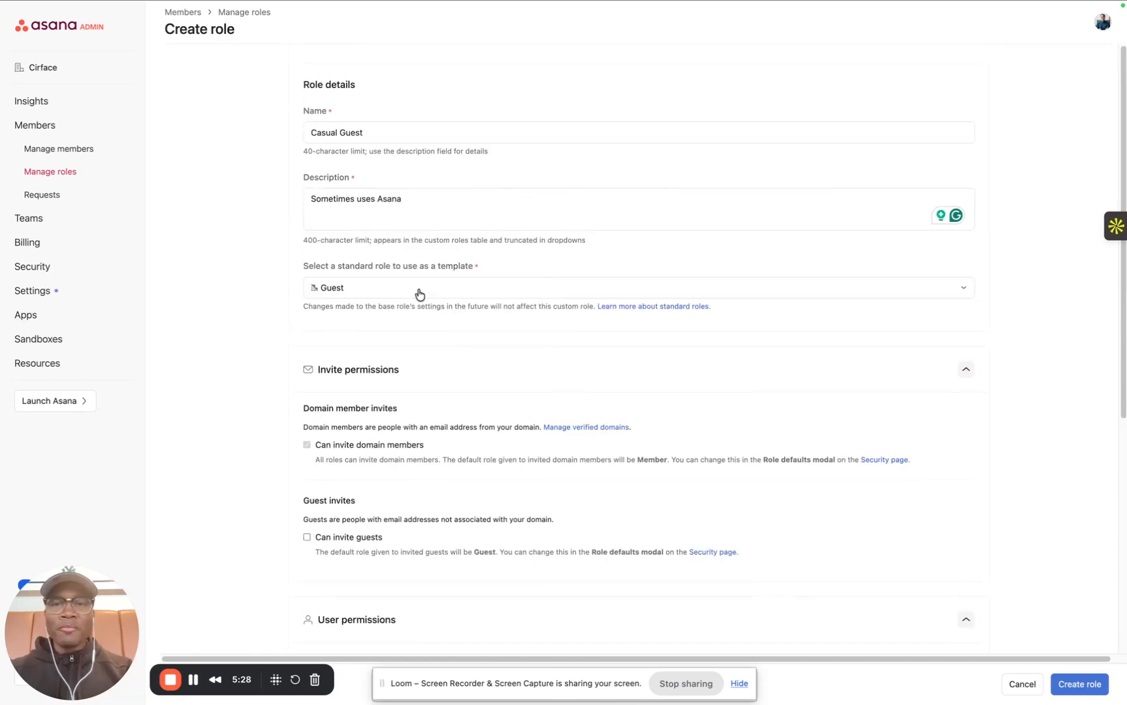
{"action": "scroll", "coordinate": [419, 293], "scroll_direction": "down", "scroll_amount": 6}
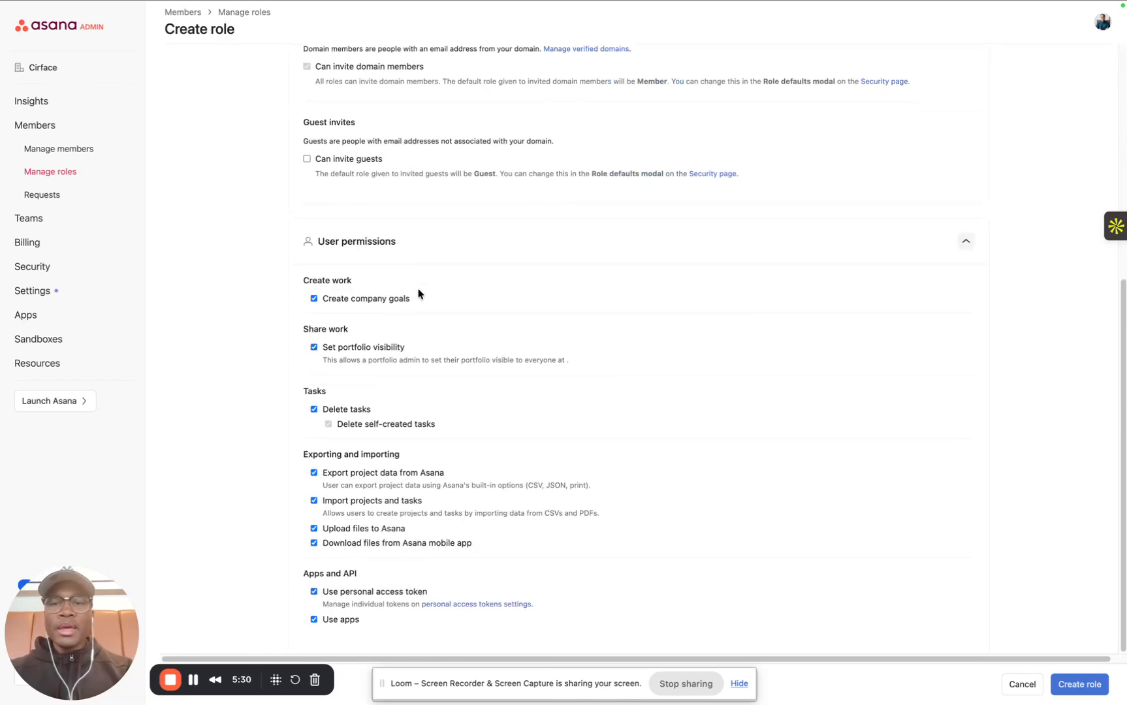
{"action": "left_click", "coordinate": [362, 300]}
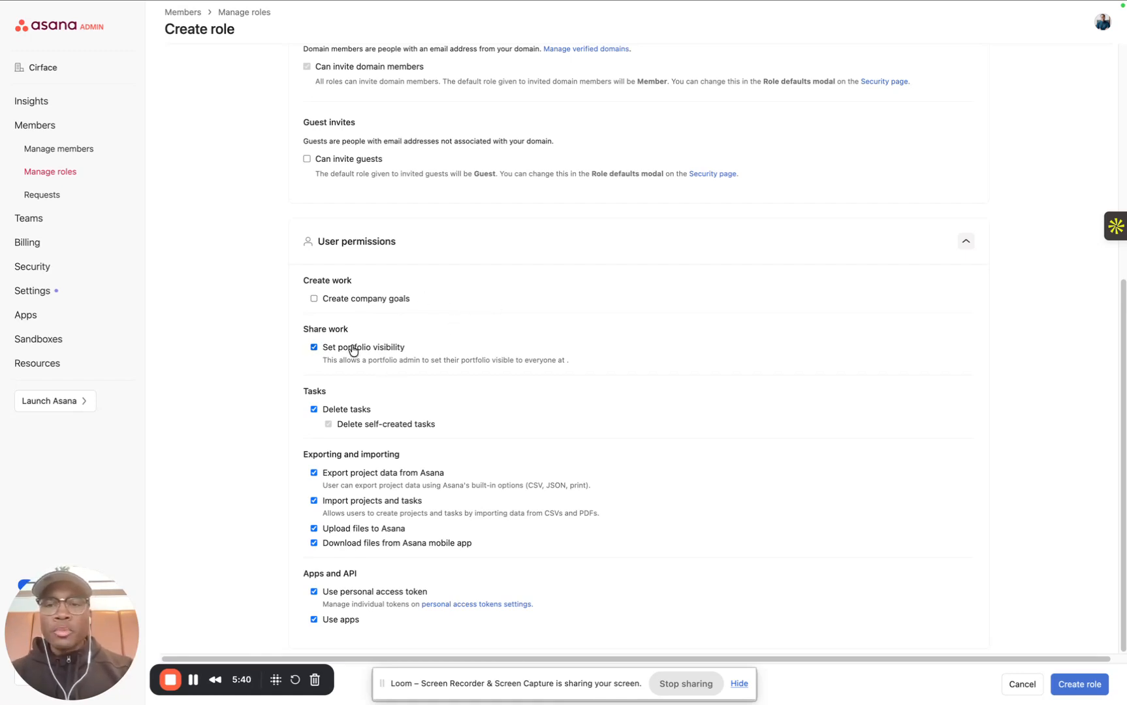
- Disable Delete tasks, all four exporting and importing permissions, Use personal access token, and Use apps for the Casual Guest role
{"action": "left_click", "coordinate": [339, 412]}
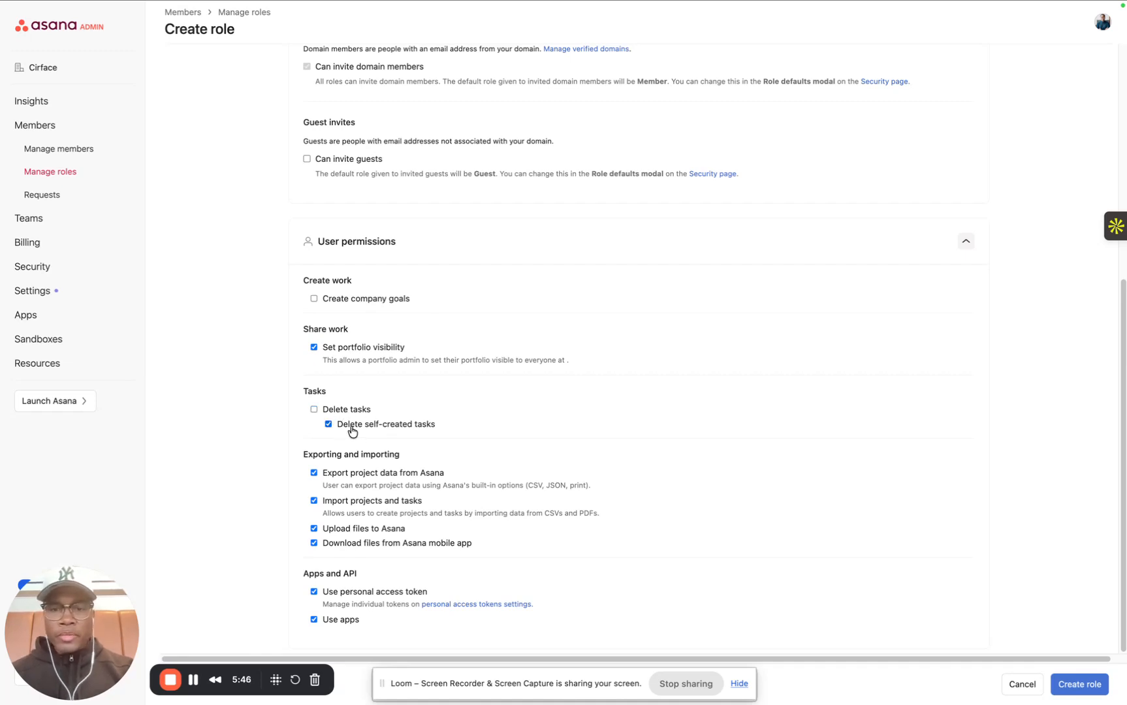
{"action": "left_click", "coordinate": [385, 473]}
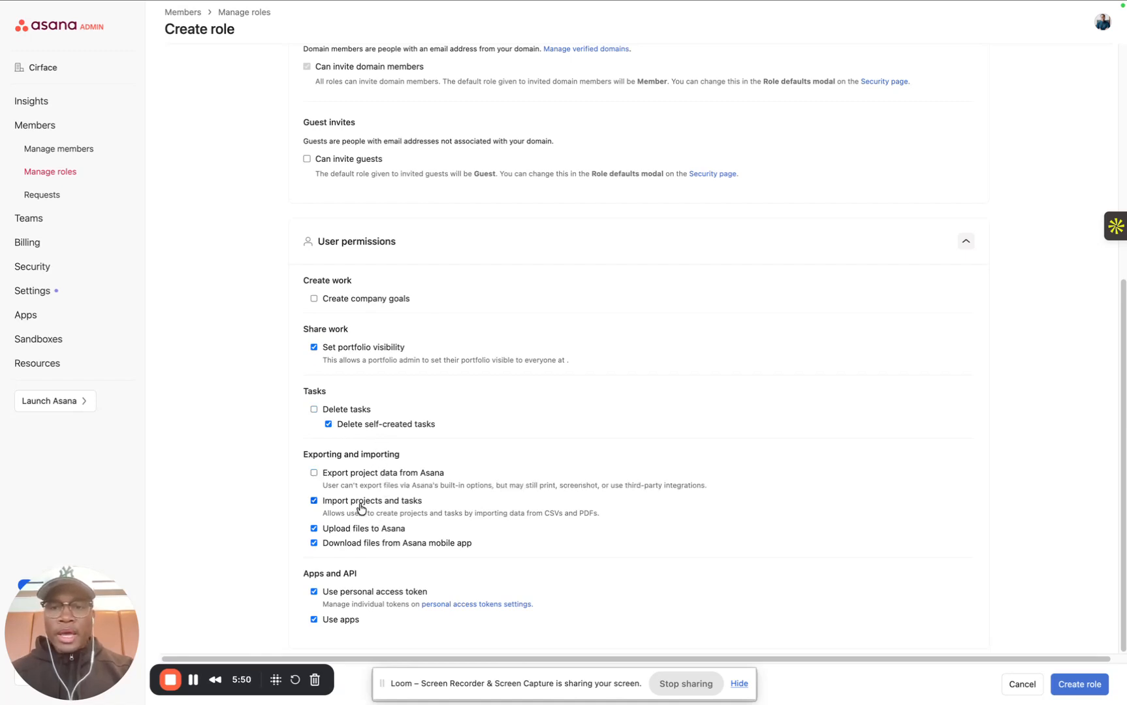
{"action": "left_click", "coordinate": [361, 503]}
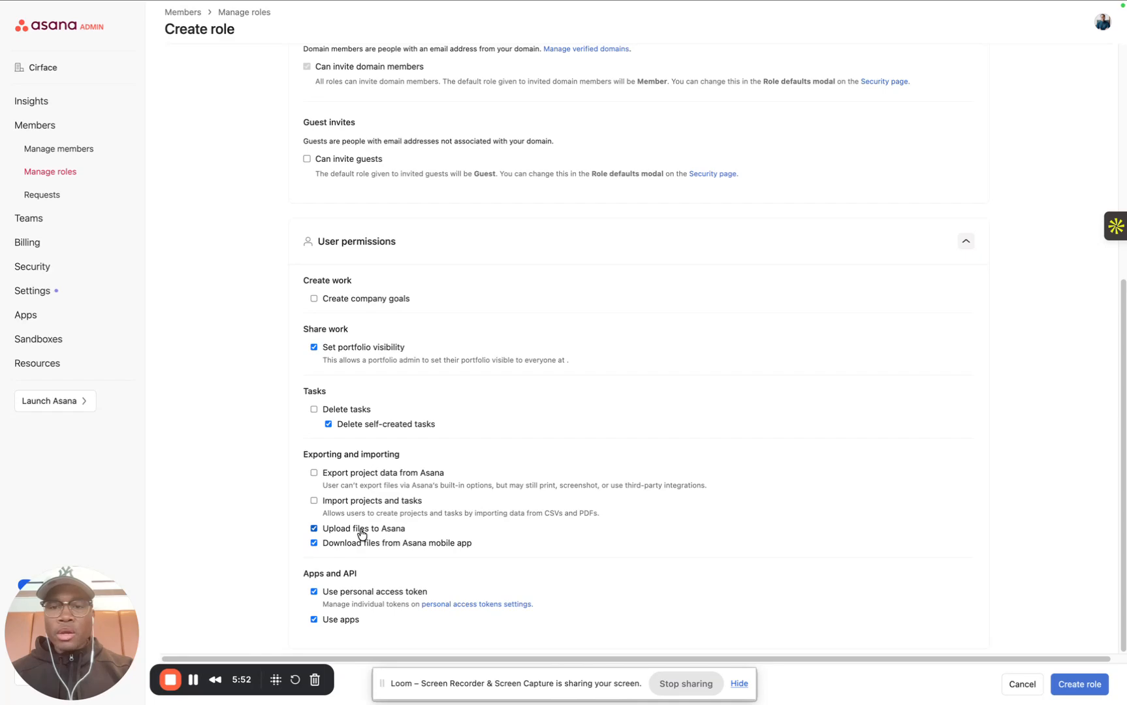
{"action": "left_click", "coordinate": [362, 532]}
{"action": "left_click", "coordinate": [369, 546]}
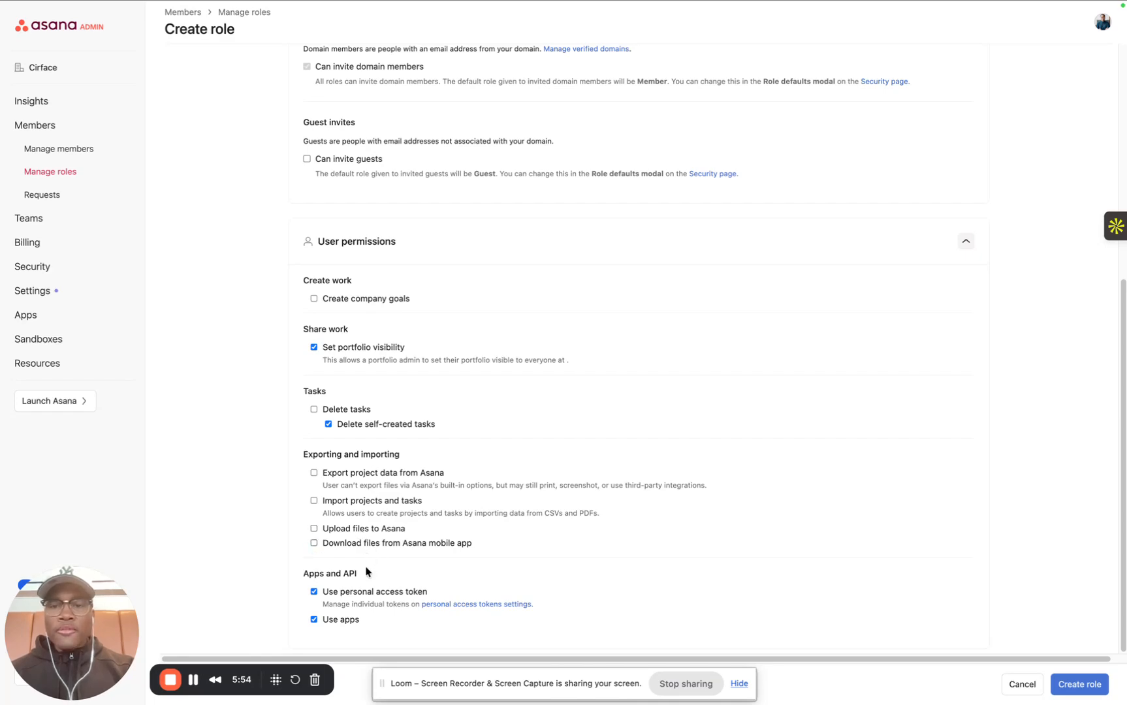
{"action": "left_click", "coordinate": [336, 596]}
{"action": "left_click", "coordinate": [338, 629]}
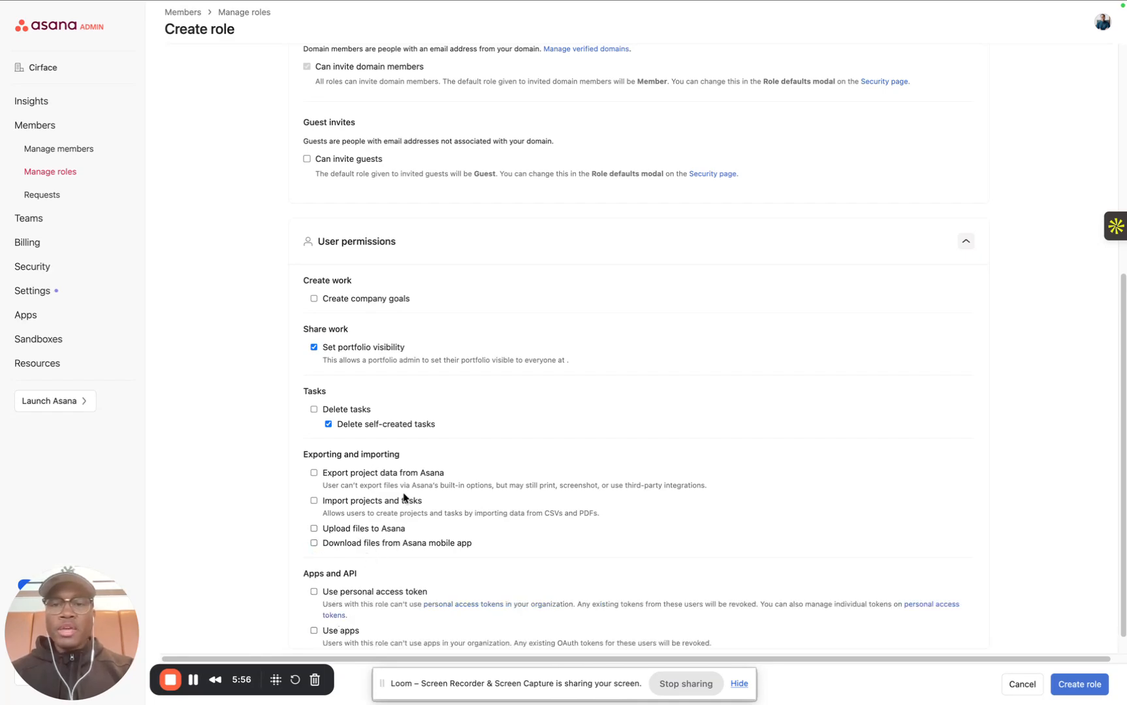
- Review the Casual Guest role's details and permissions, and create the role
{"action": "scroll", "coordinate": [404, 498], "scroll_direction": "up", "scroll_amount": 3}
{"action": "scroll", "coordinate": [404, 498], "scroll_direction": "down", "scroll_amount": 6}
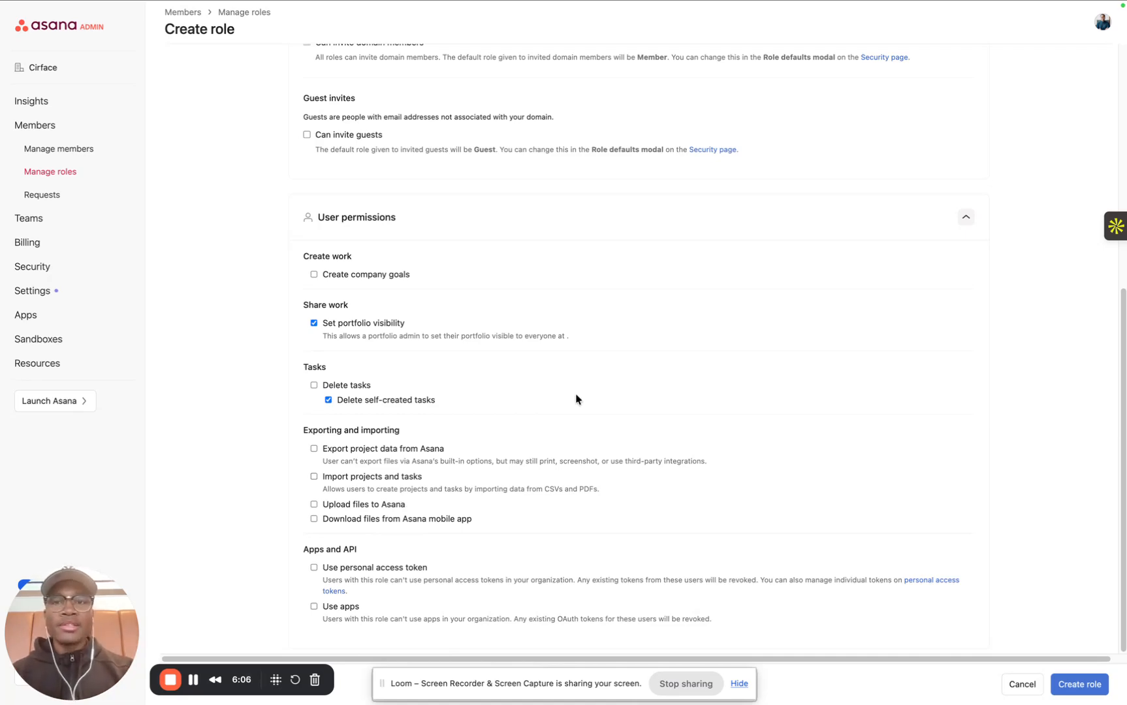
{"action": "scroll", "coordinate": [576, 398], "scroll_direction": "up", "scroll_amount": 10}
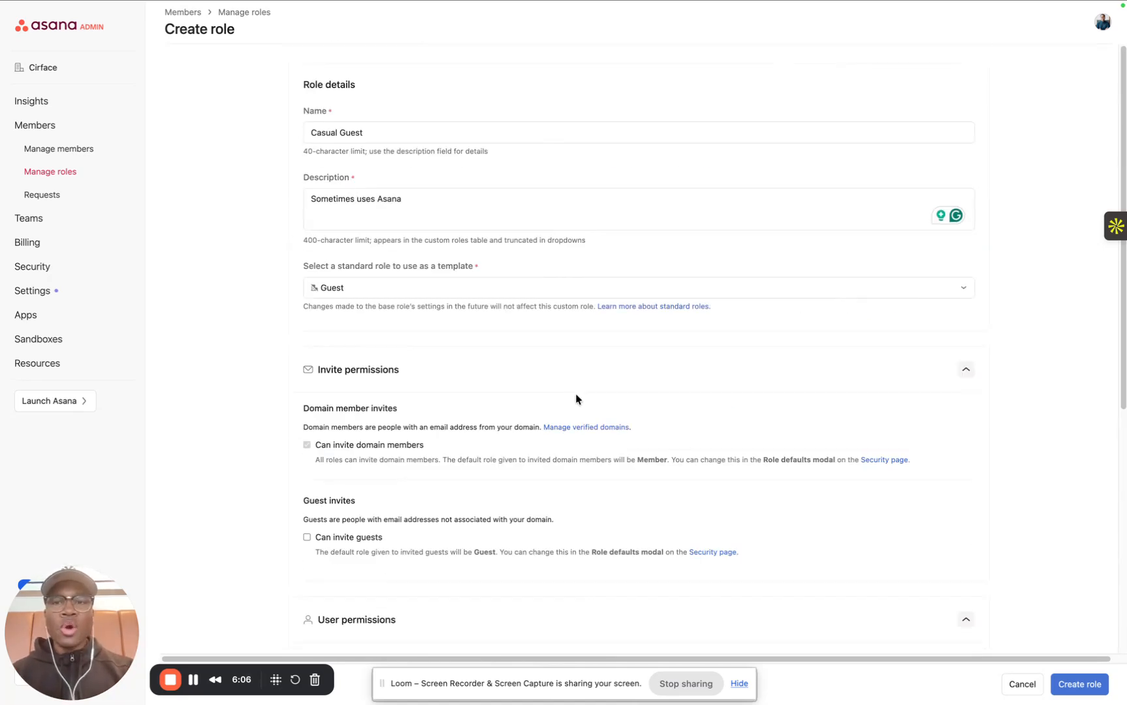
{"action": "left_click", "coordinate": [1079, 684]}
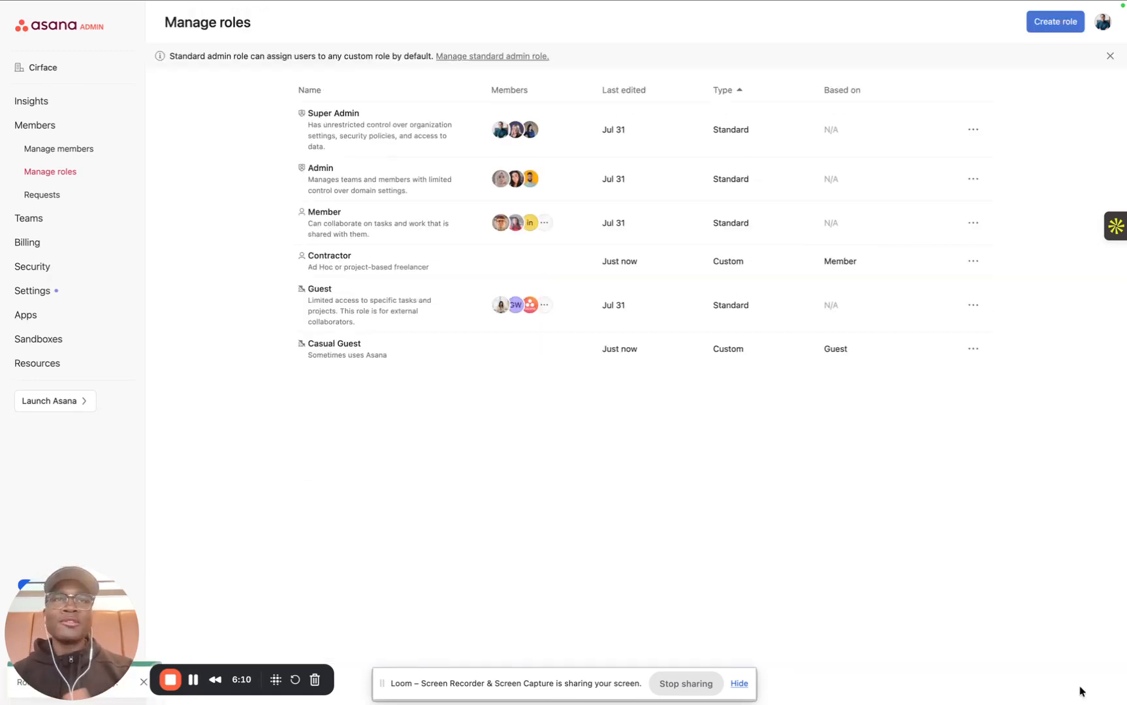